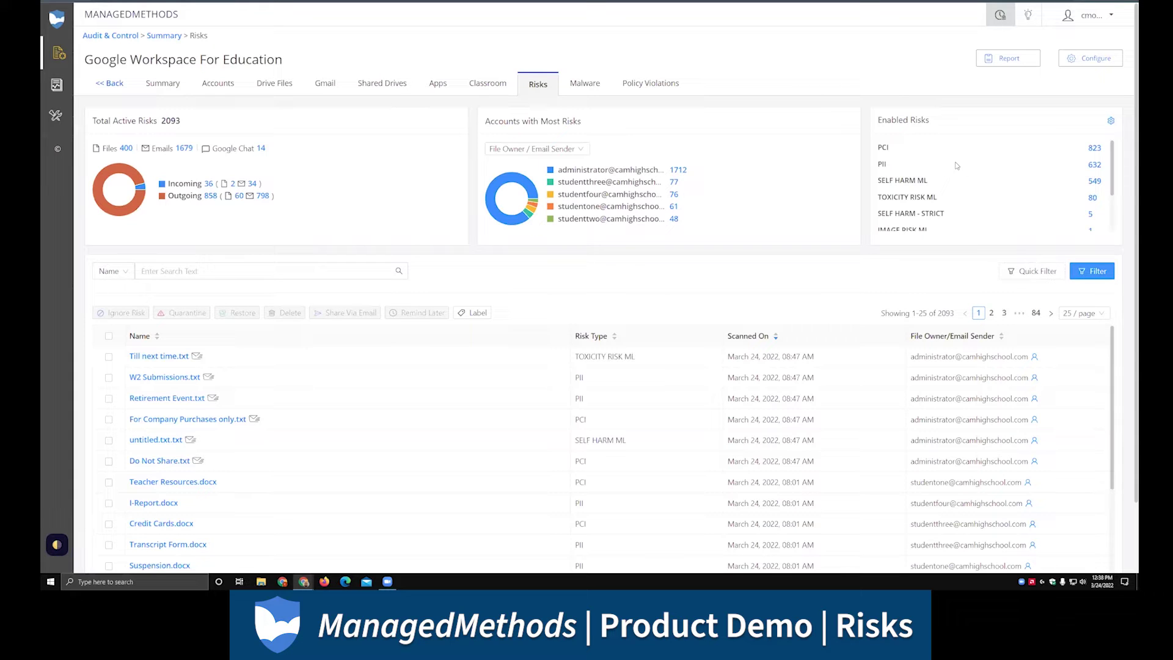
- Apply the Risk Type: PII filter, narrowing the risks to 632 items across 26 pages
click(1094, 165)
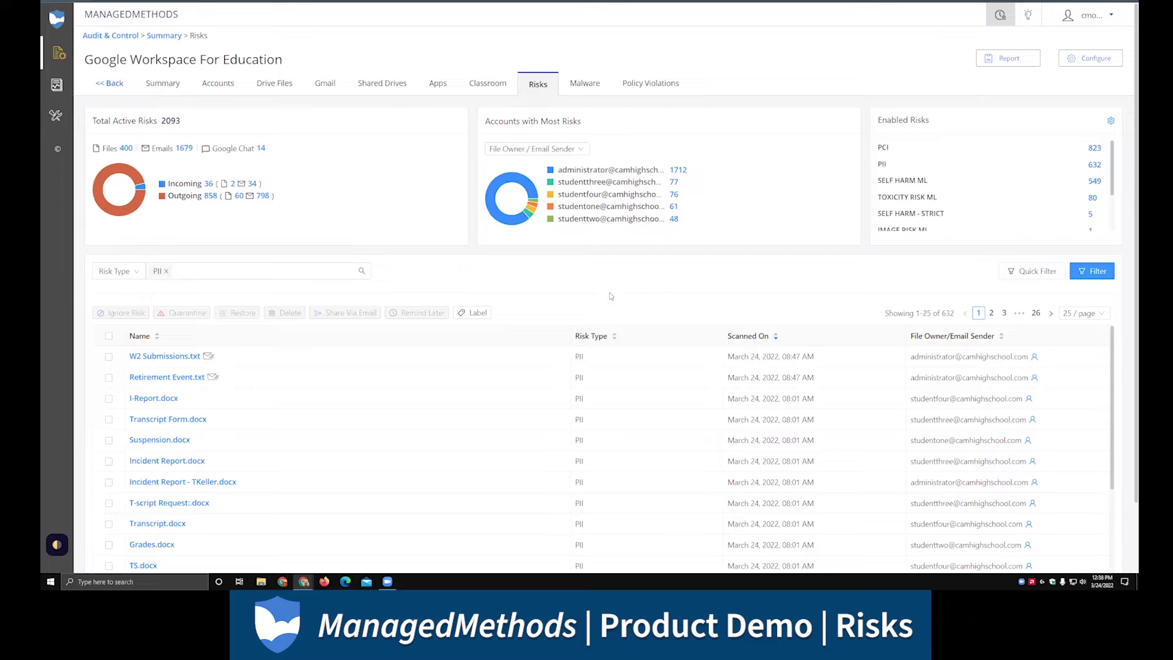
scroll(584, 312, down, 1)
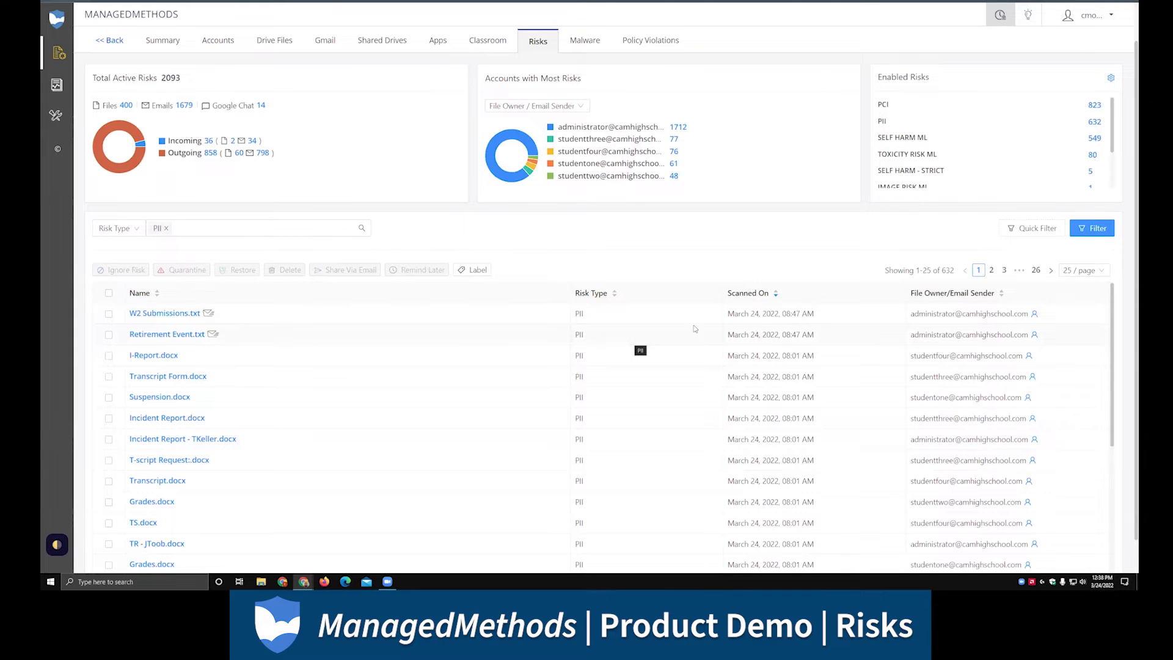
- Quick-filter to the 267 Email To Outside Domain risks and open W2 Submissions.txt's details
click(1018, 231)
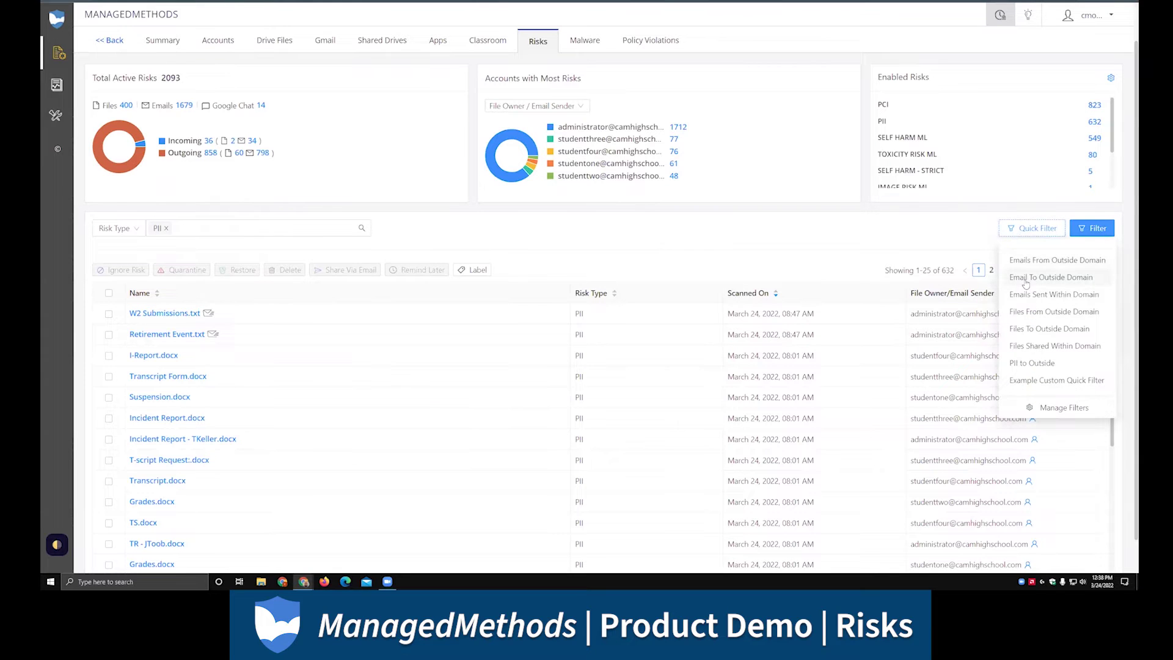
click(1075, 284)
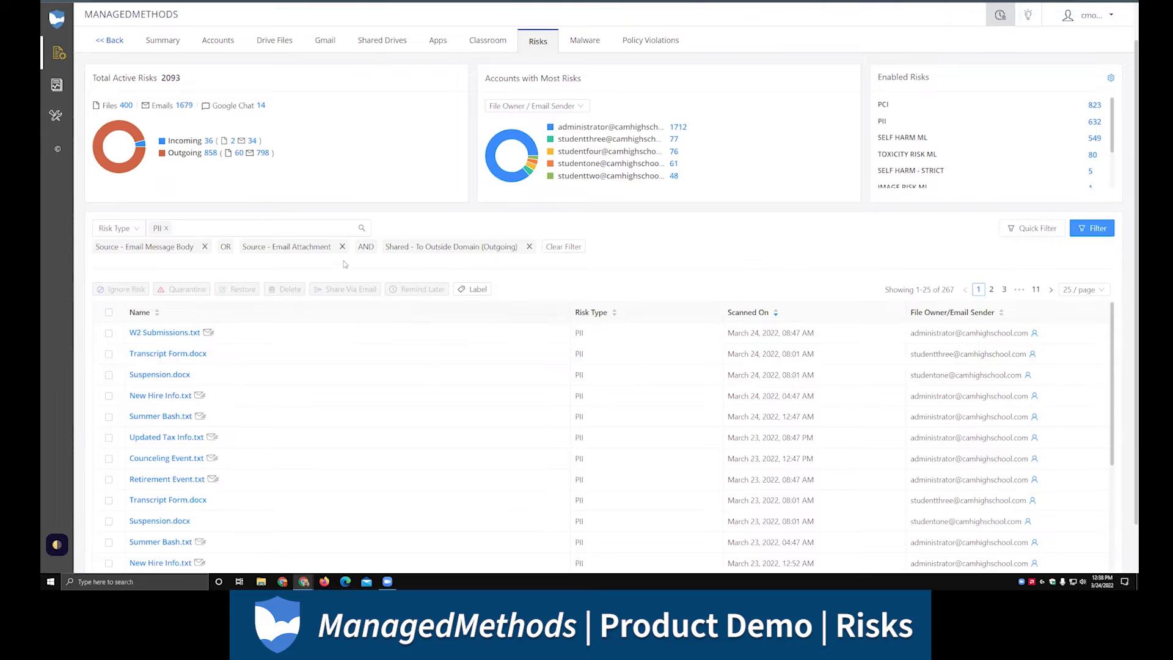
click(175, 336)
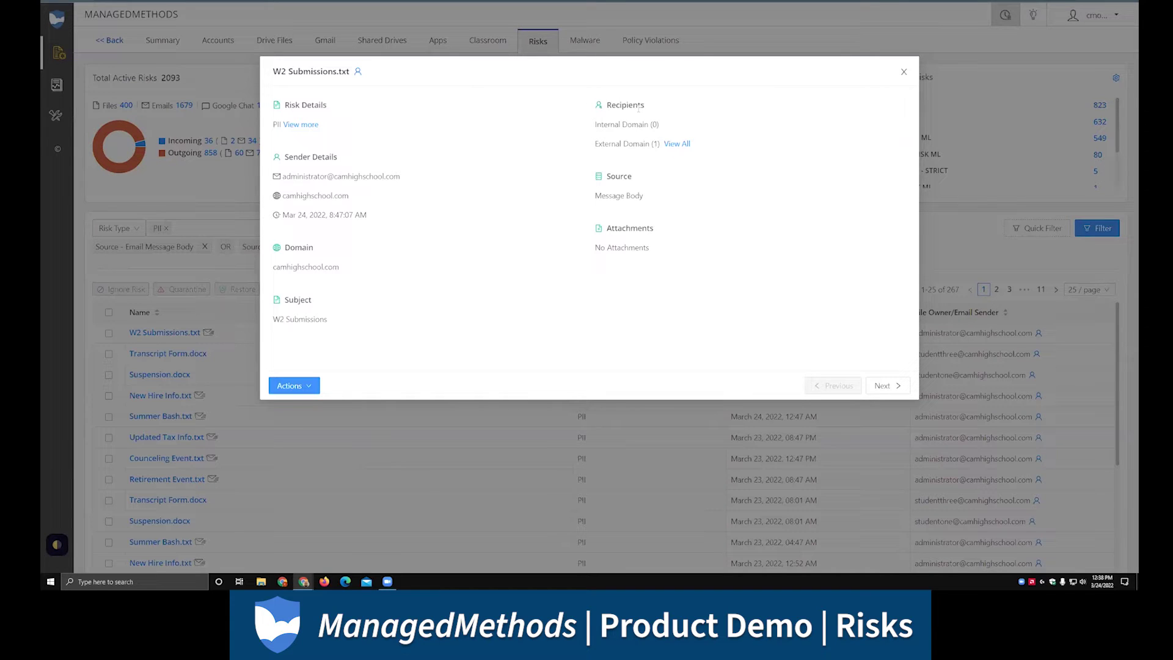
click(677, 144)
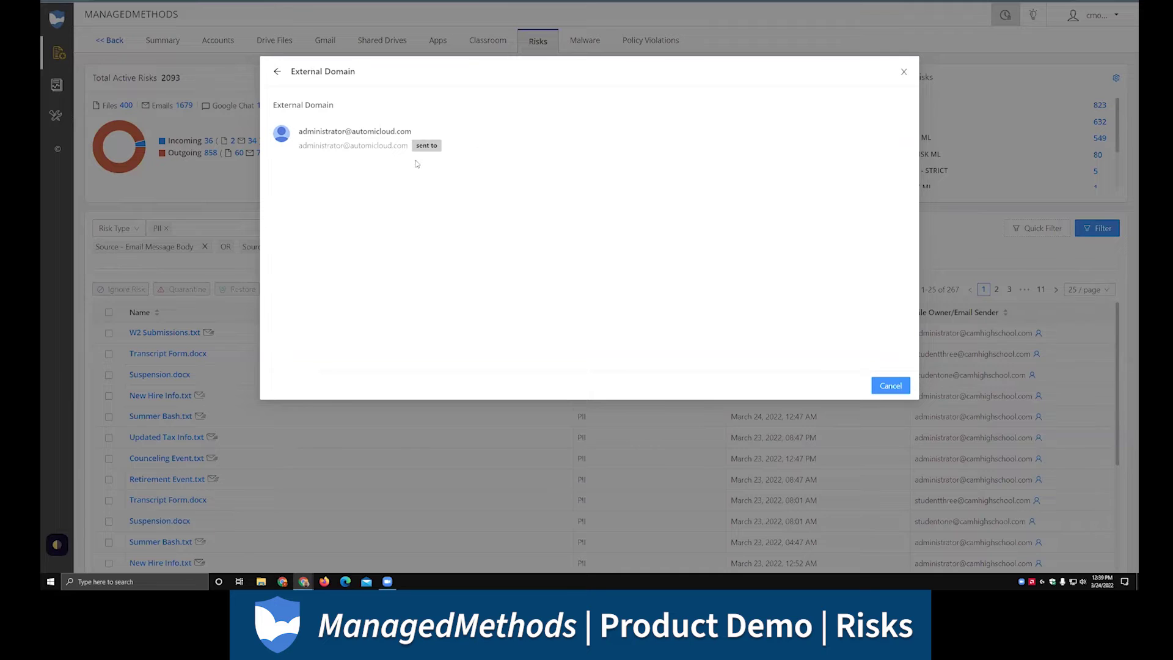
click(278, 72)
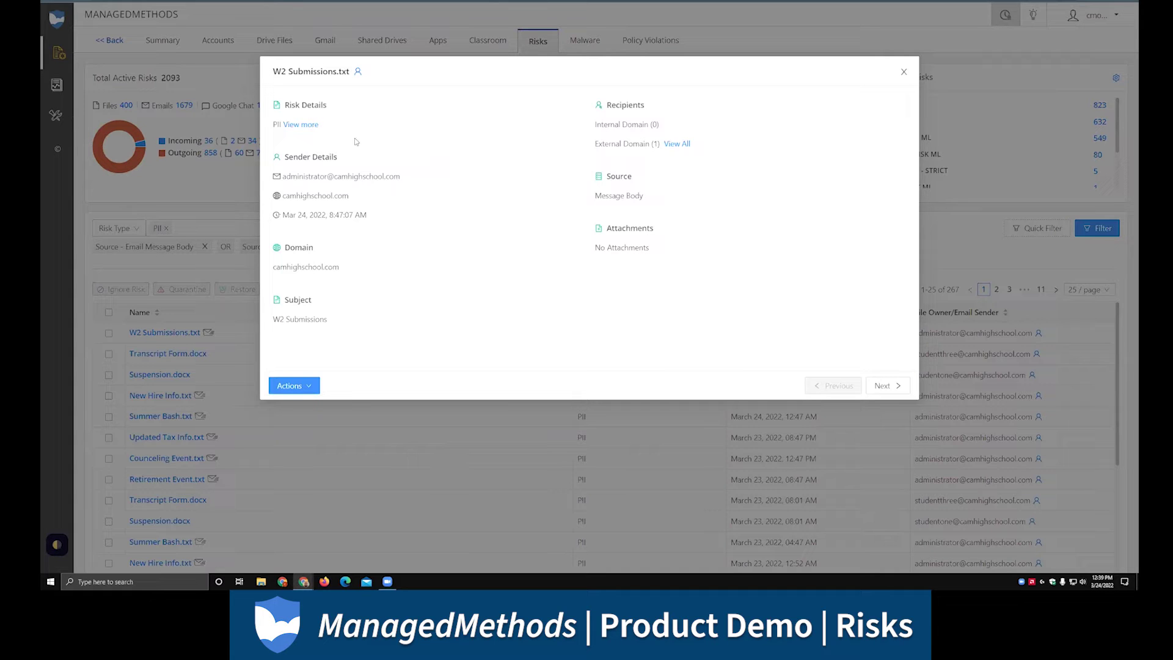
mouse_move(306, 127)
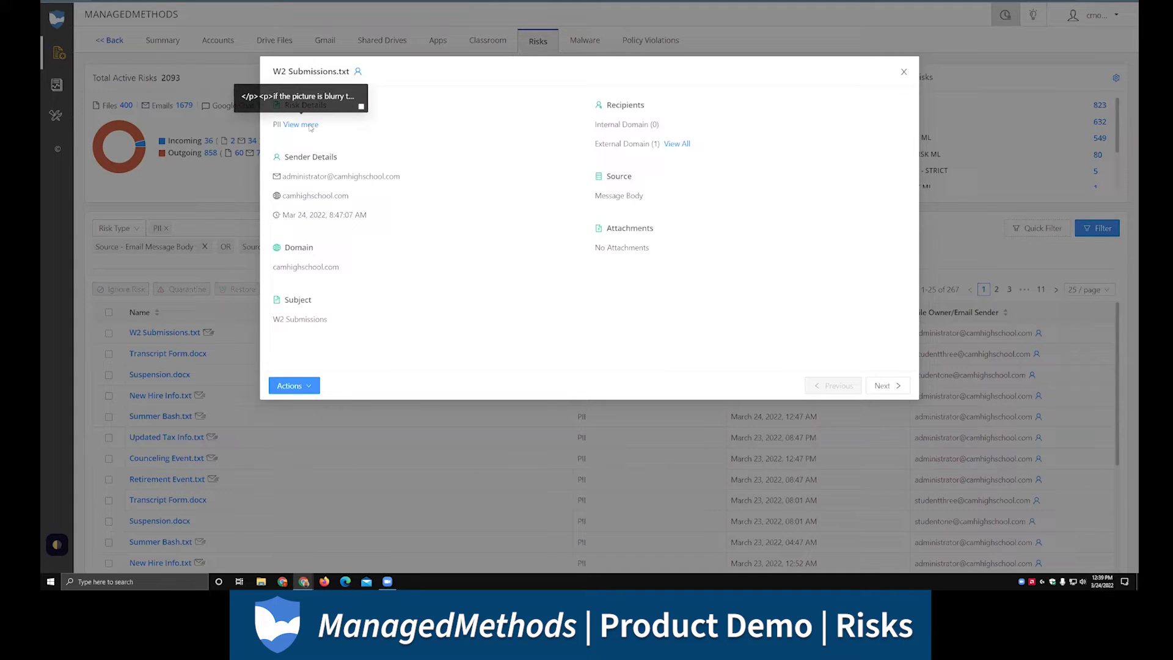
click(306, 127)
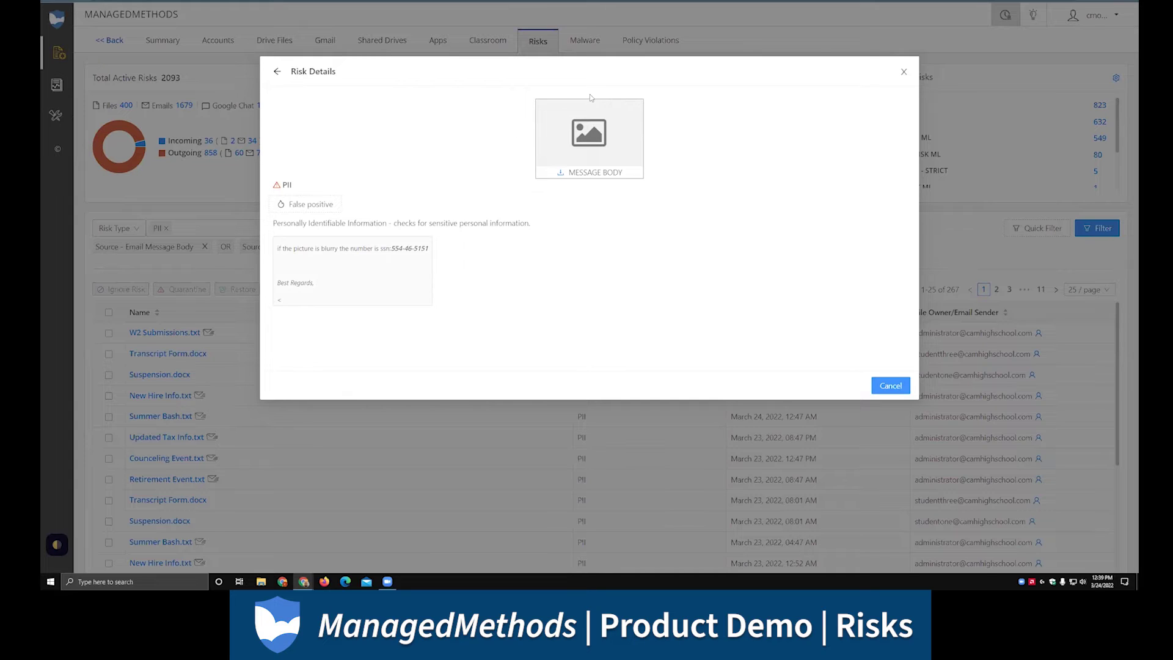
click(277, 71)
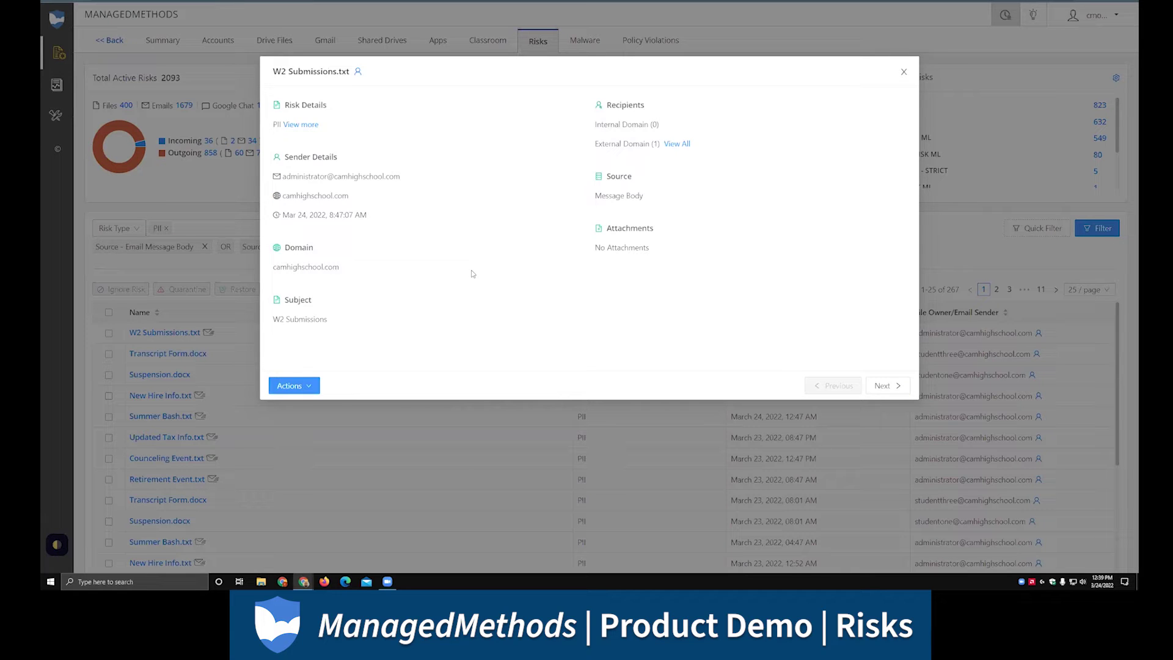
click(313, 386)
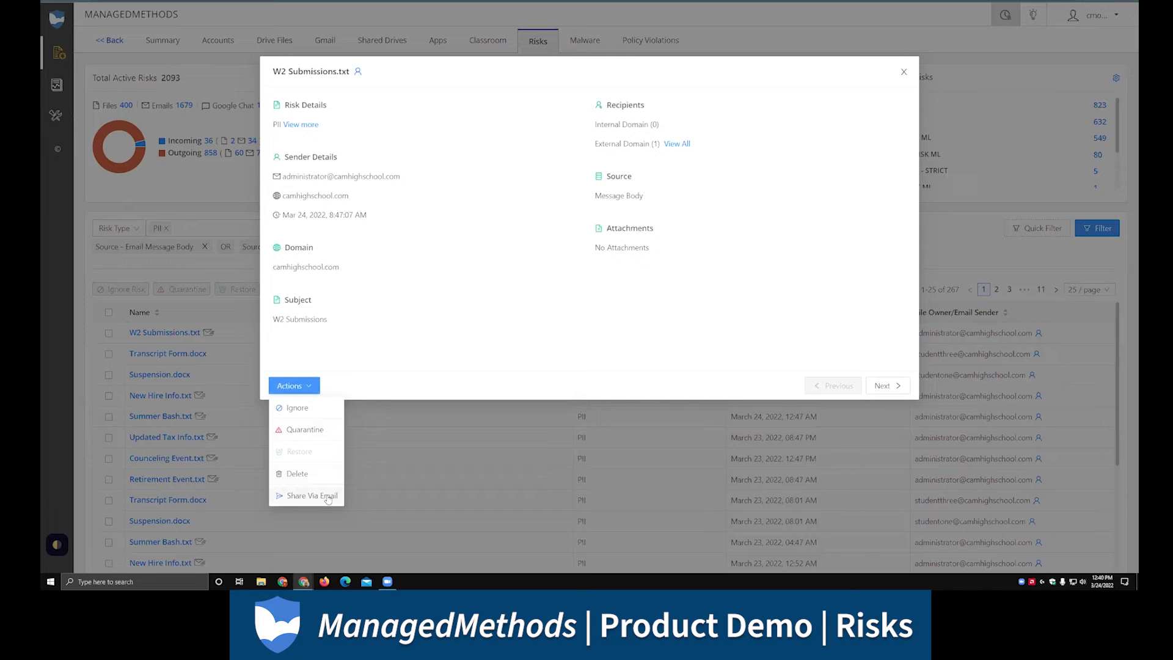
- Preview the Share Via Email form for W2 Submissions.txt, then back out without sending
click(328, 498)
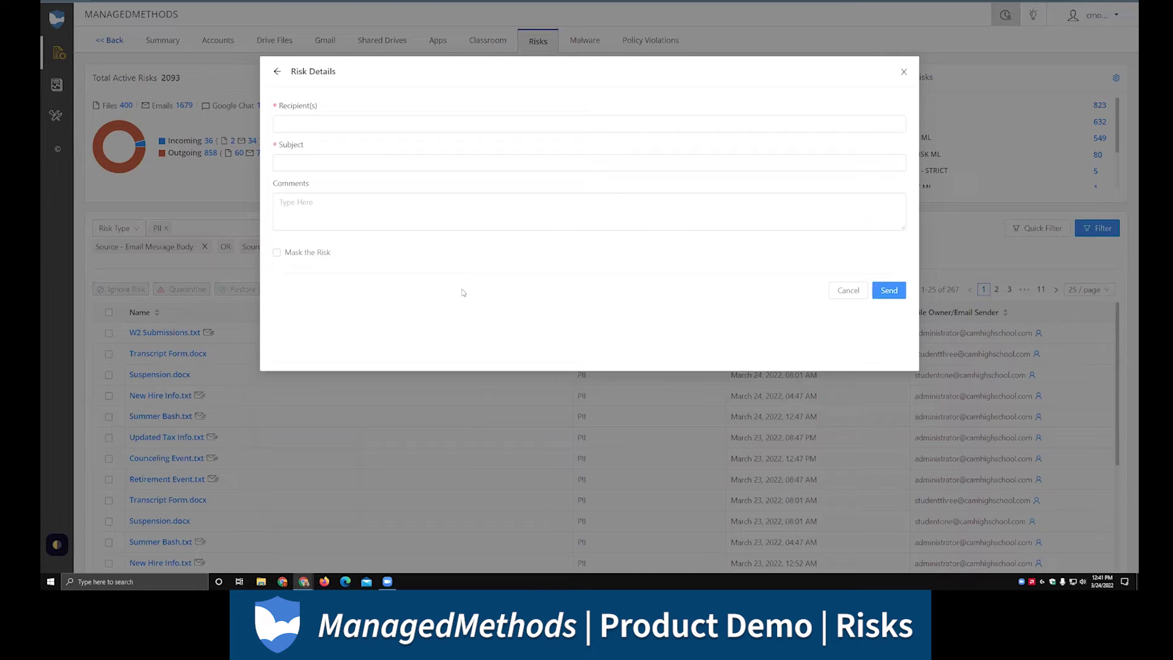
click(277, 72)
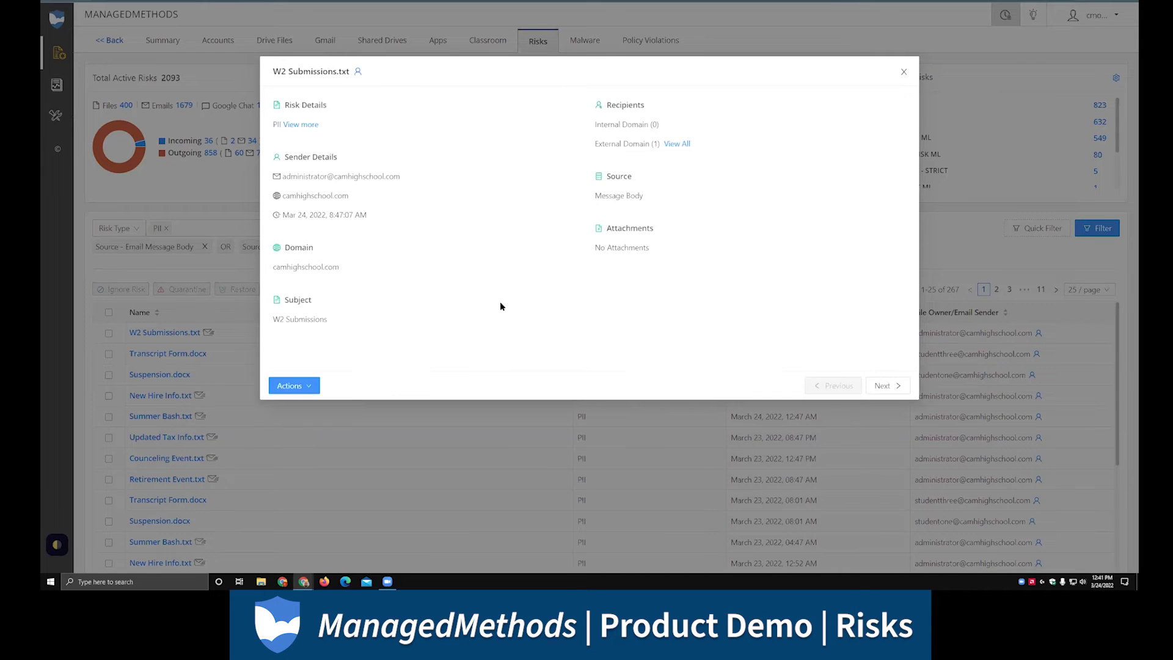
- Review Transcript Form.docx and its external-domain users, then close the risk details
click(891, 386)
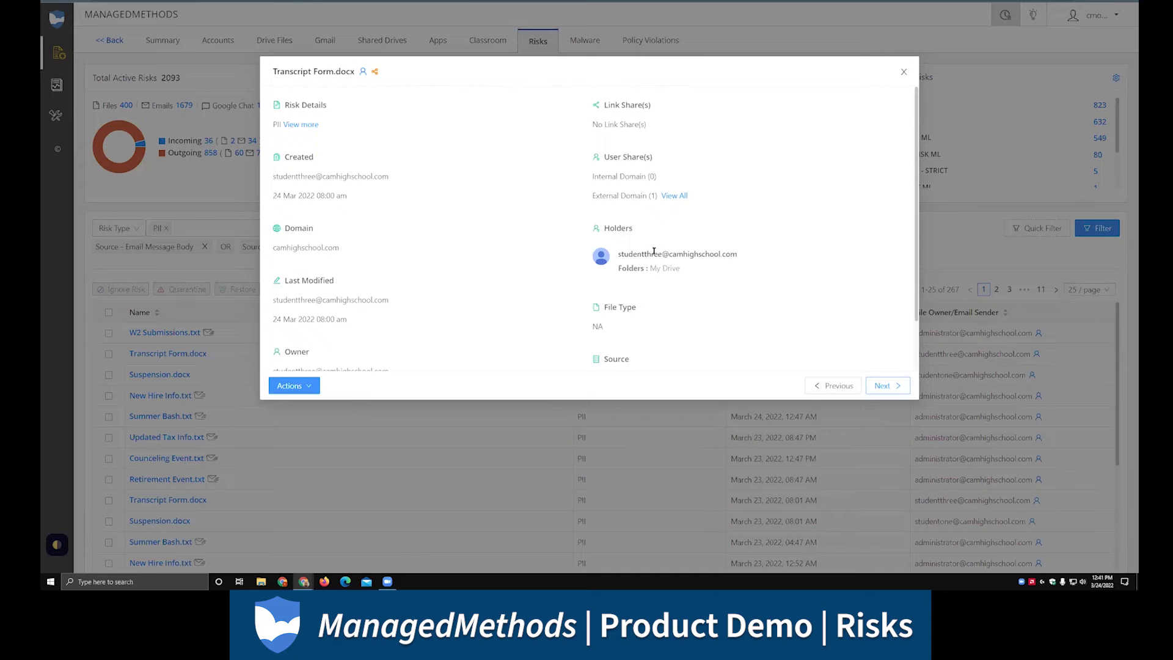
click(674, 196)
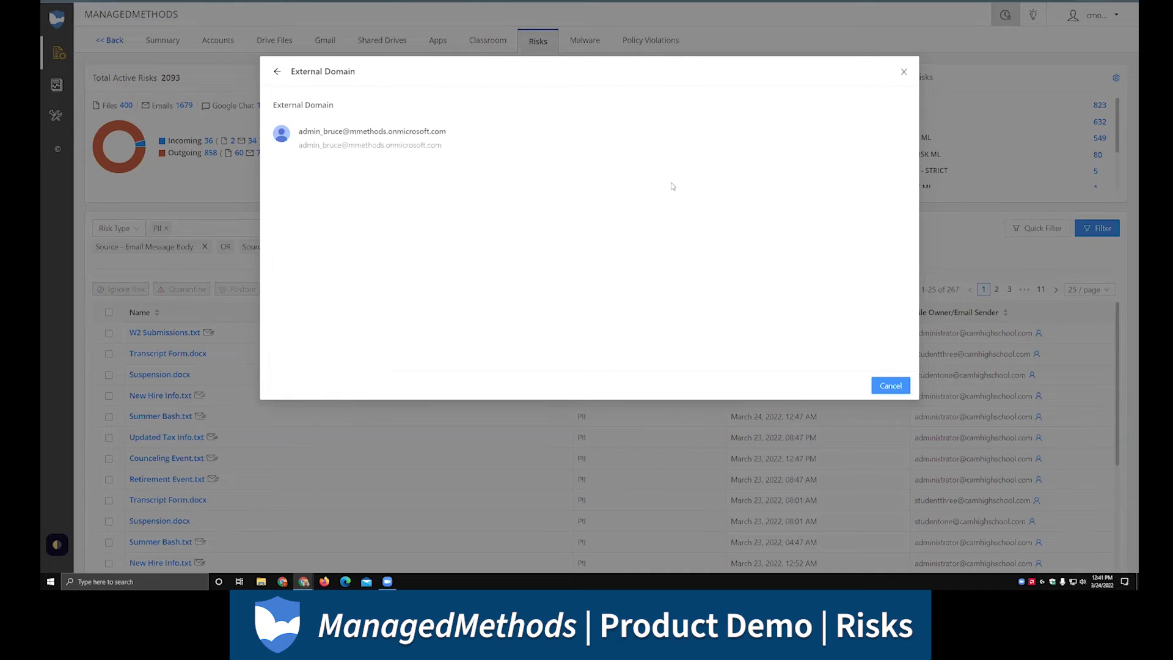
click(278, 72)
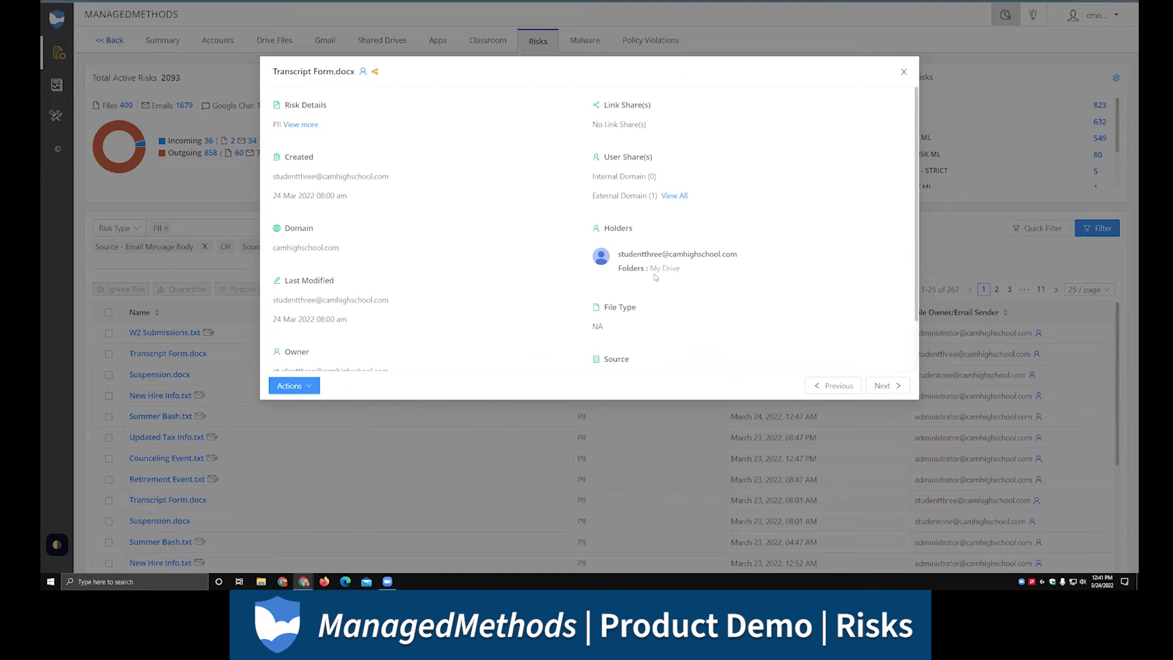
scroll(370, 270, down, 1)
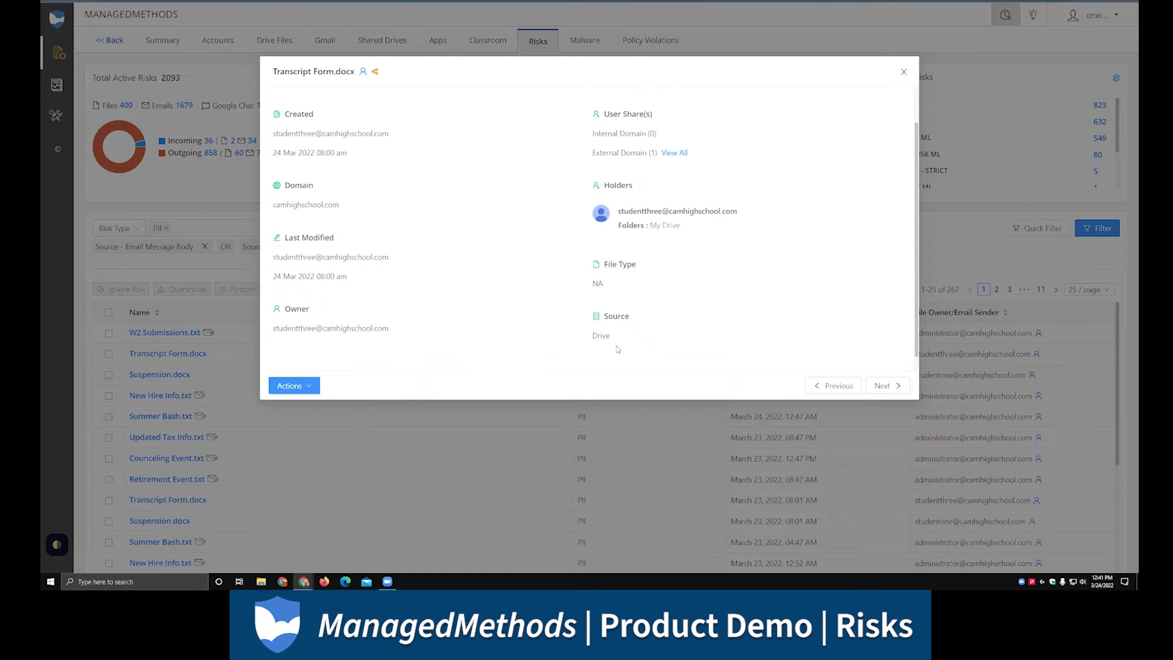
scroll(618, 349, up, 1)
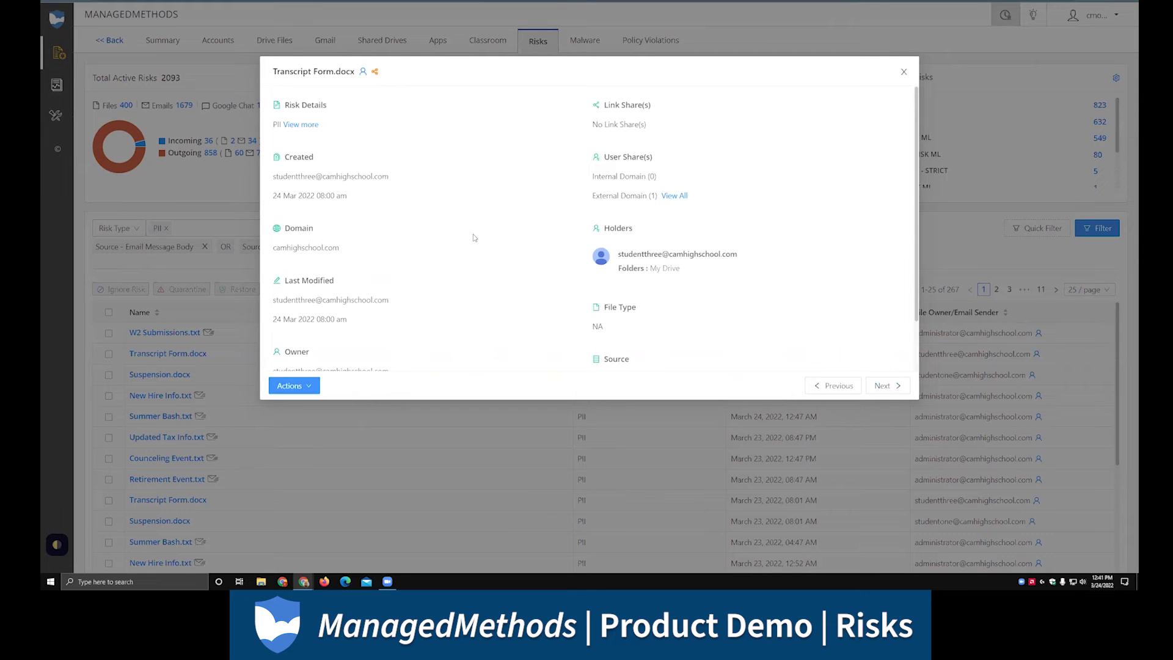
click(904, 72)
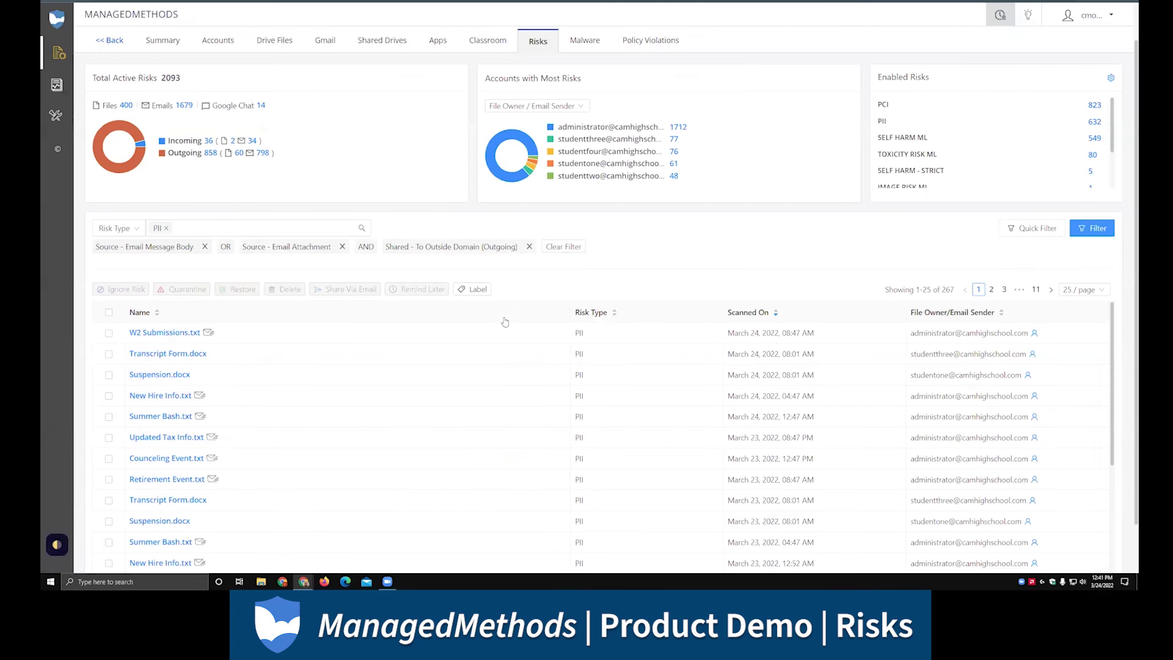
- Clear the outside-domain email filters and filter the risks to IMAGE RISK ML
click(563, 247)
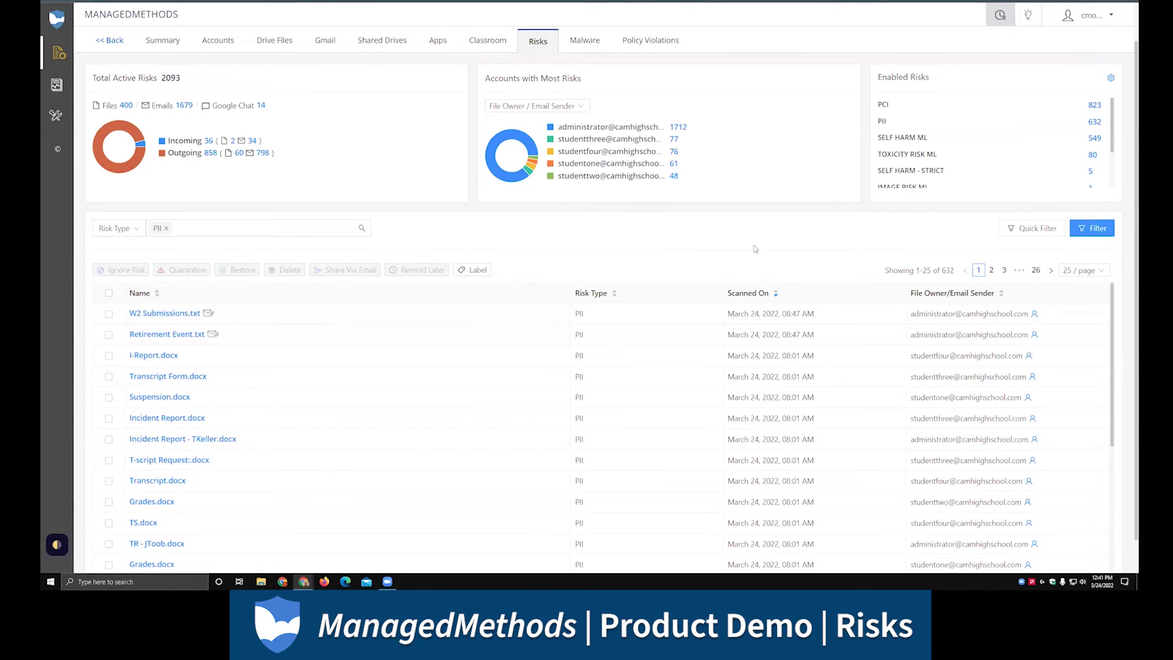
scroll(891, 136, down, 1)
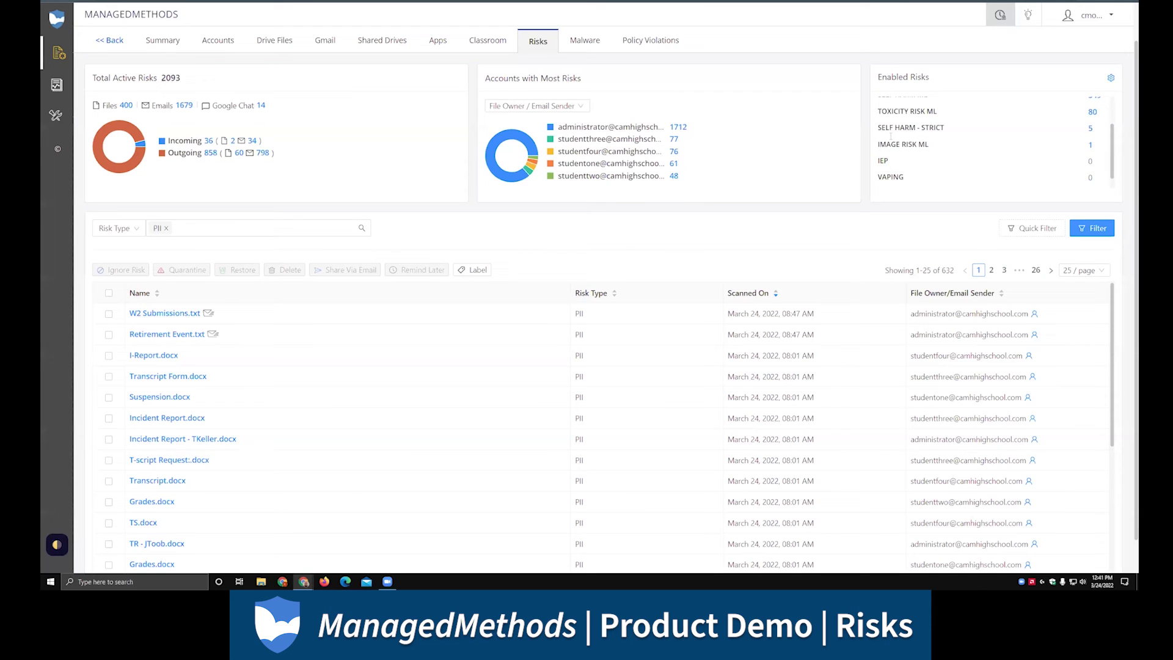
scroll(891, 135, up, 2)
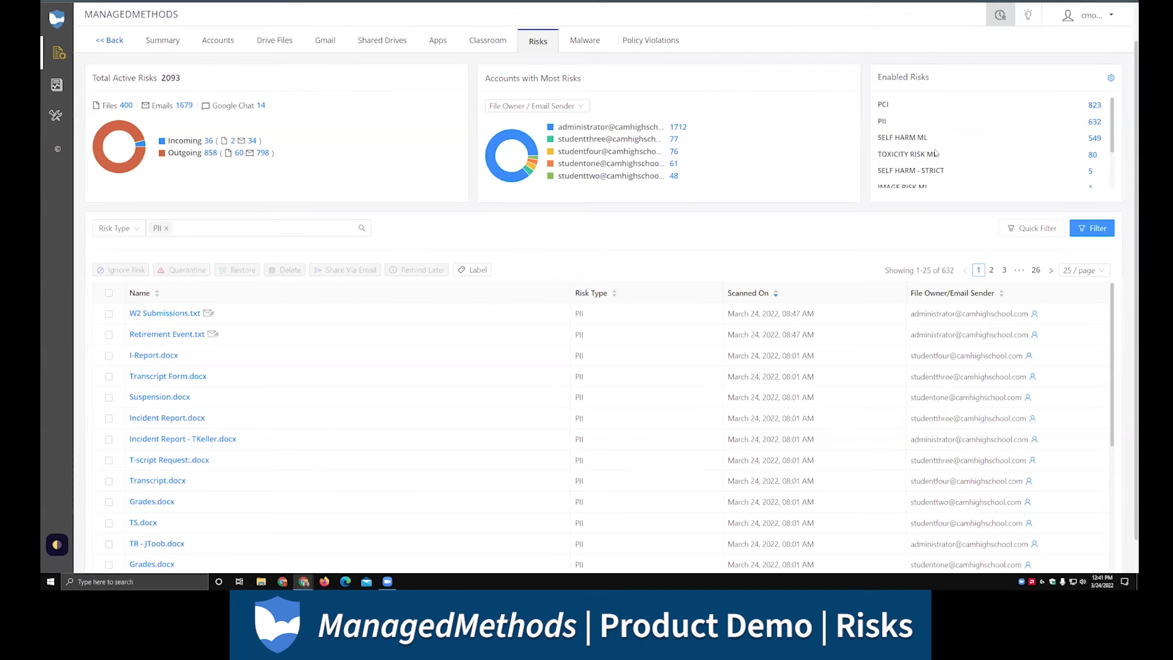
scroll(935, 153, down, 2)
click(1090, 145)
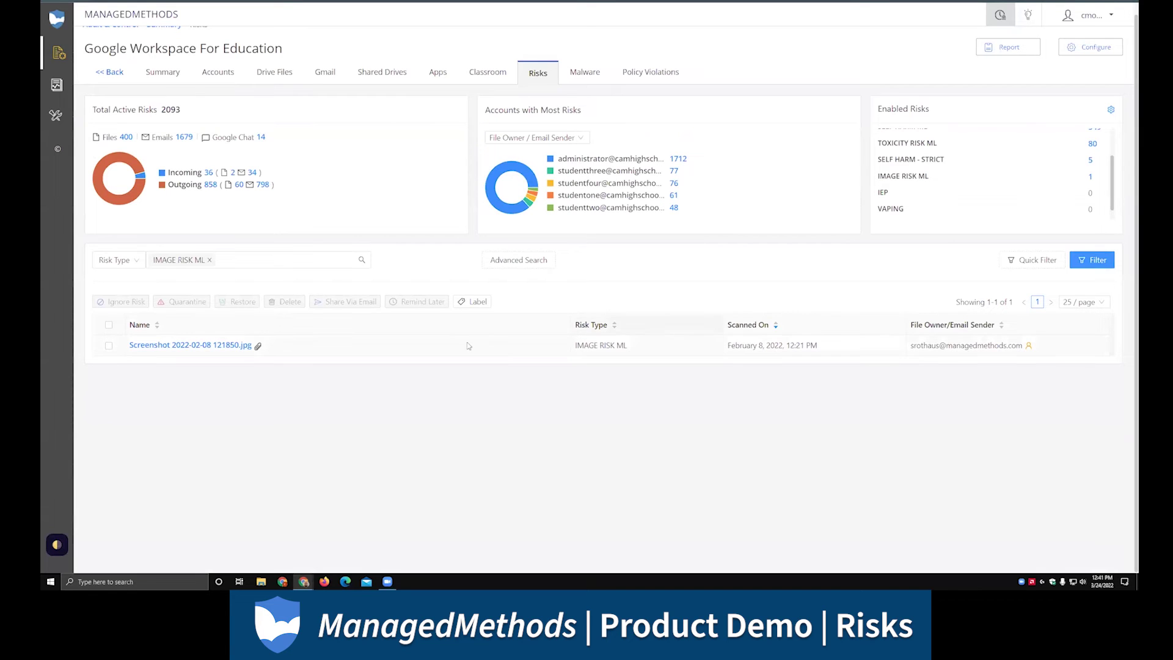
- Inspect Screenshot 2022-02-08 121850.jpg's image risk details (VIOLENCE very_likely), then close them
click(244, 346)
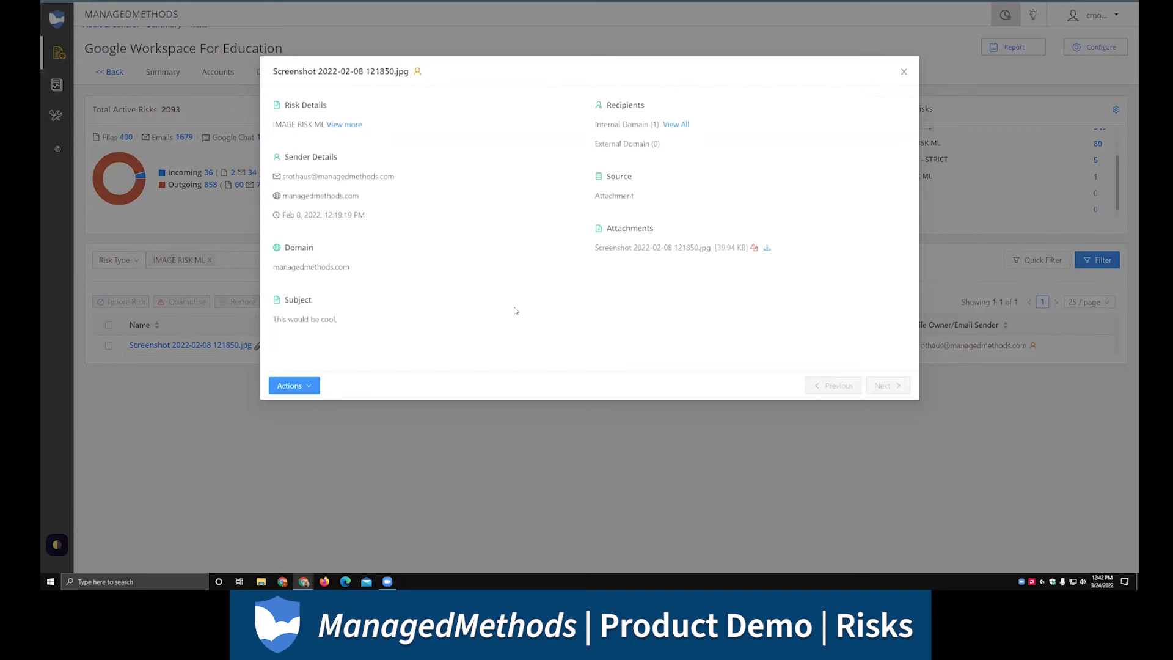
mouse_move(358, 133)
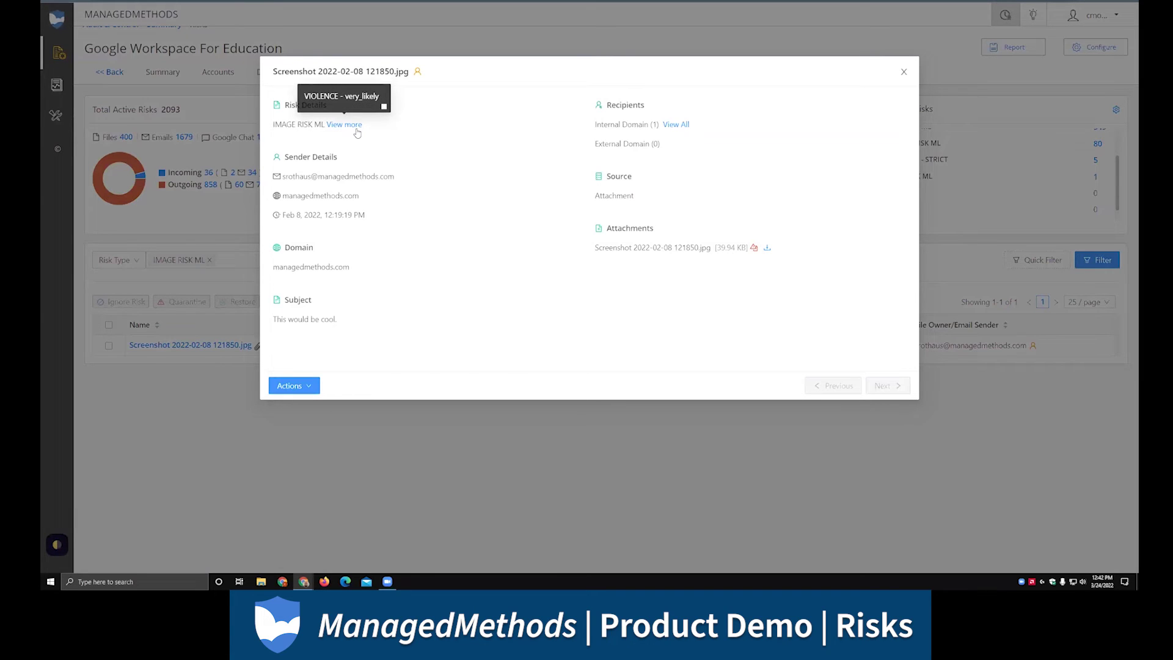
click(358, 133)
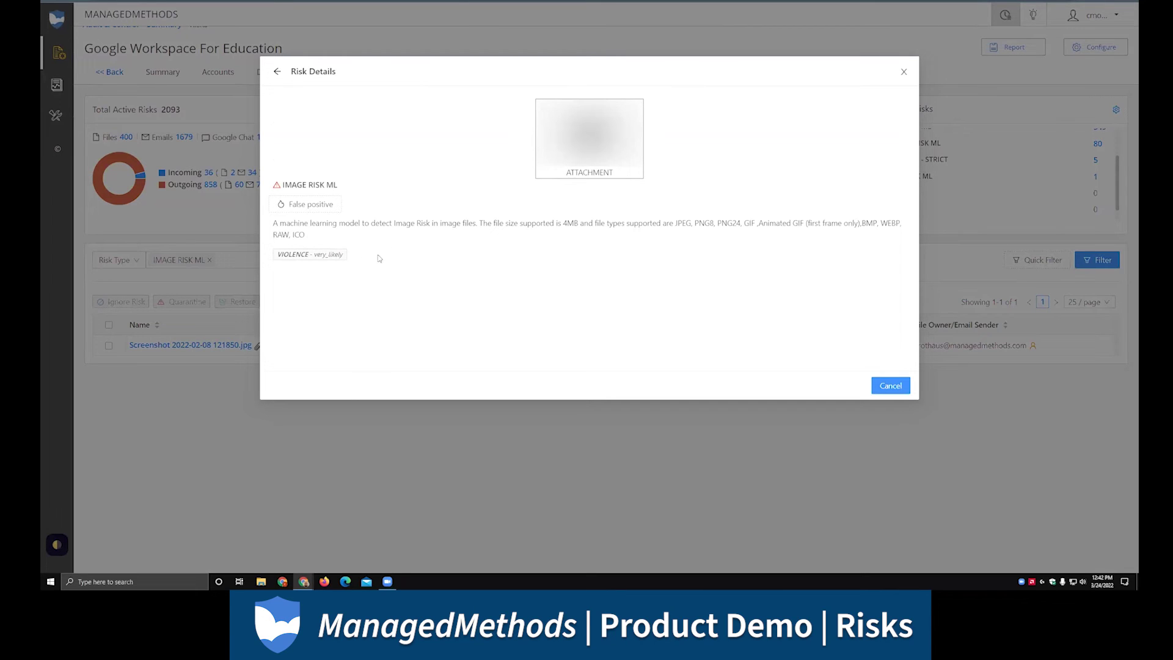
click(277, 72)
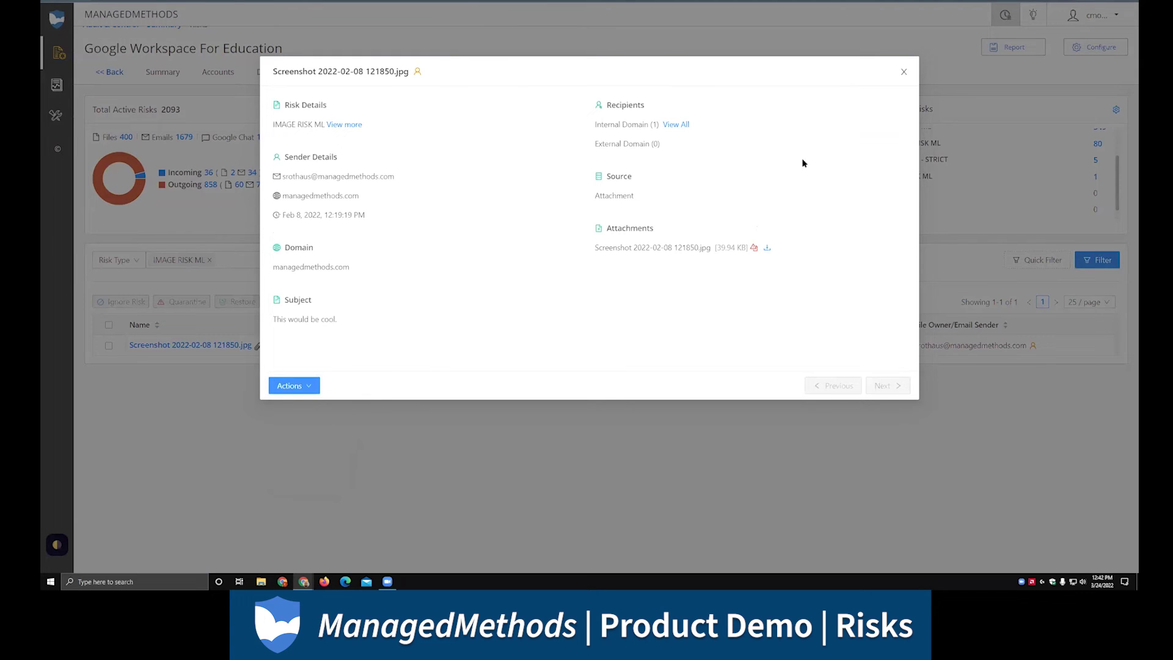
click(903, 73)
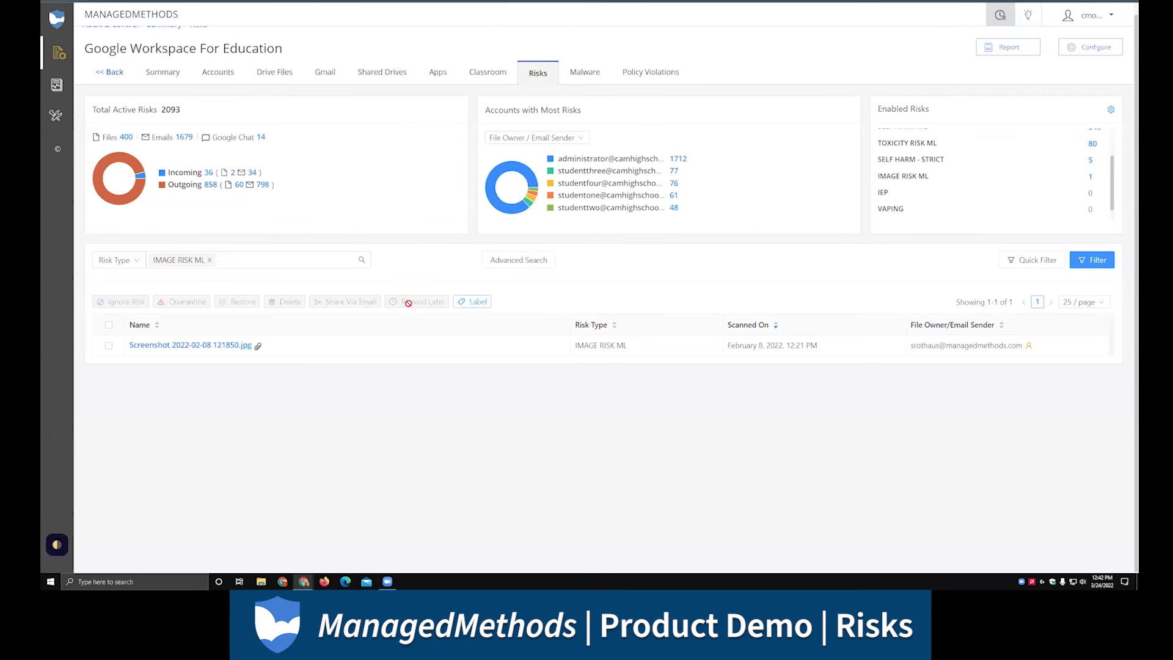
- Select the screenshot risk and set a Remind Later reminder using the first saved option
click(109, 346)
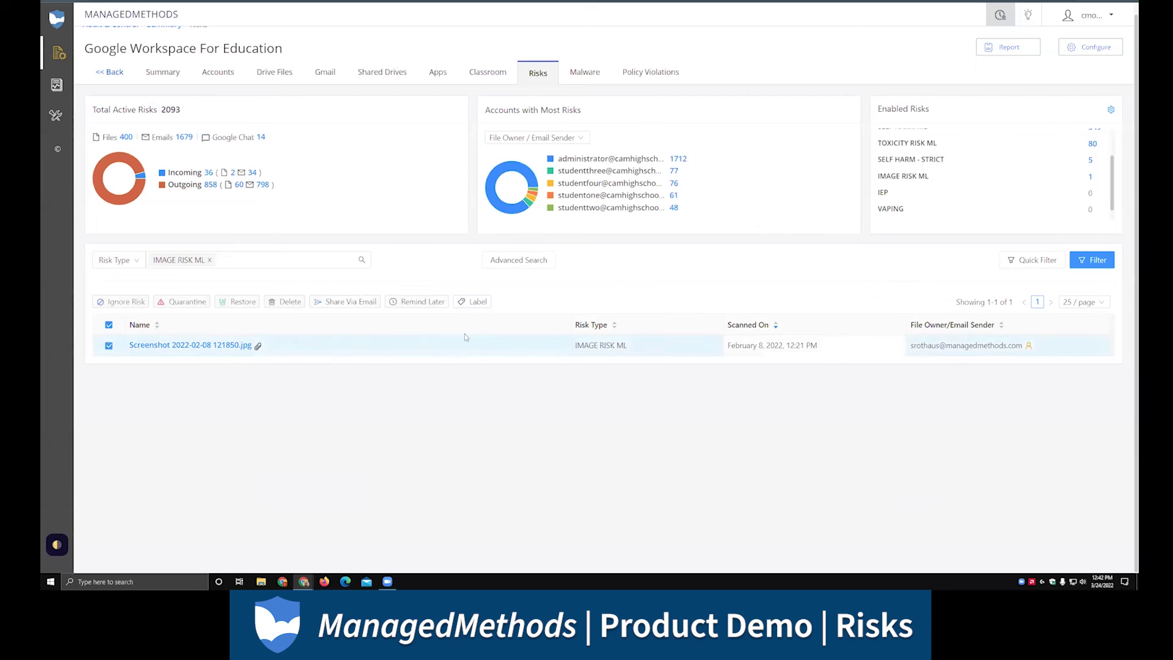
click(426, 303)
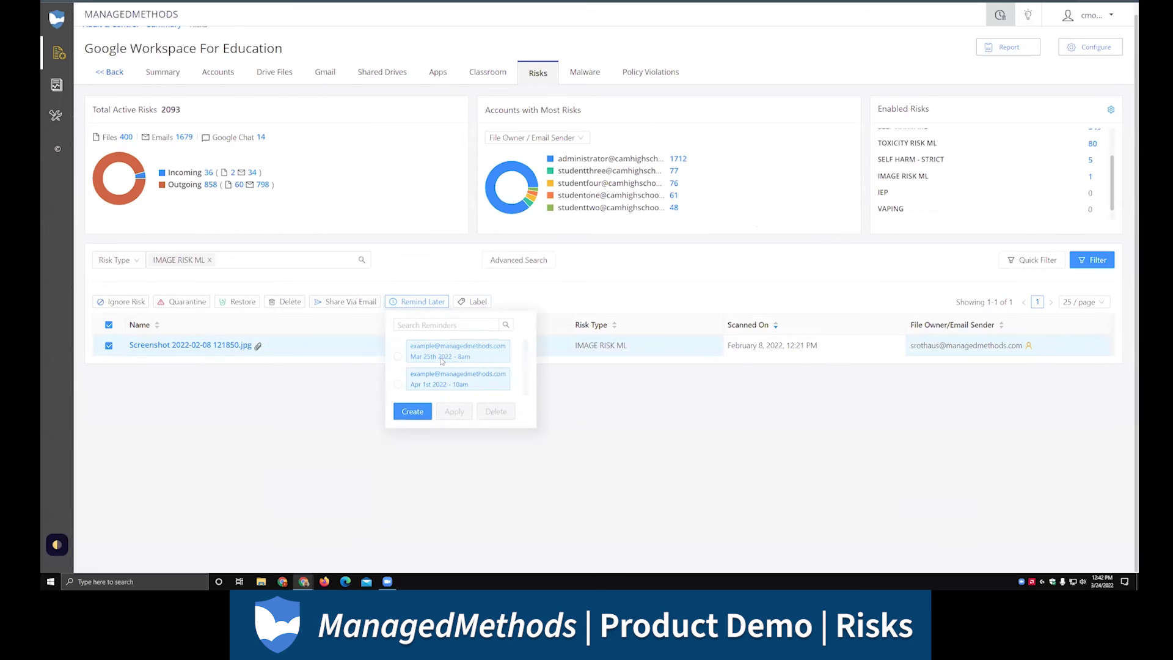
click(398, 356)
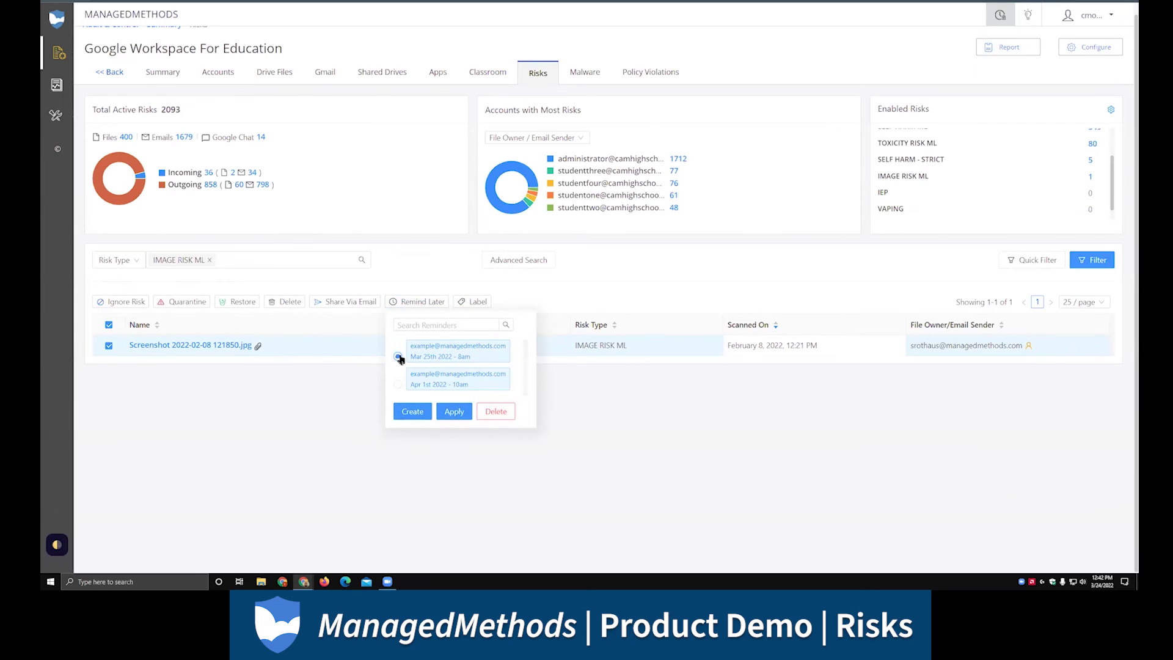
- Apply the In Review label and a responsibility label to the screenshot risk
click(468, 303)
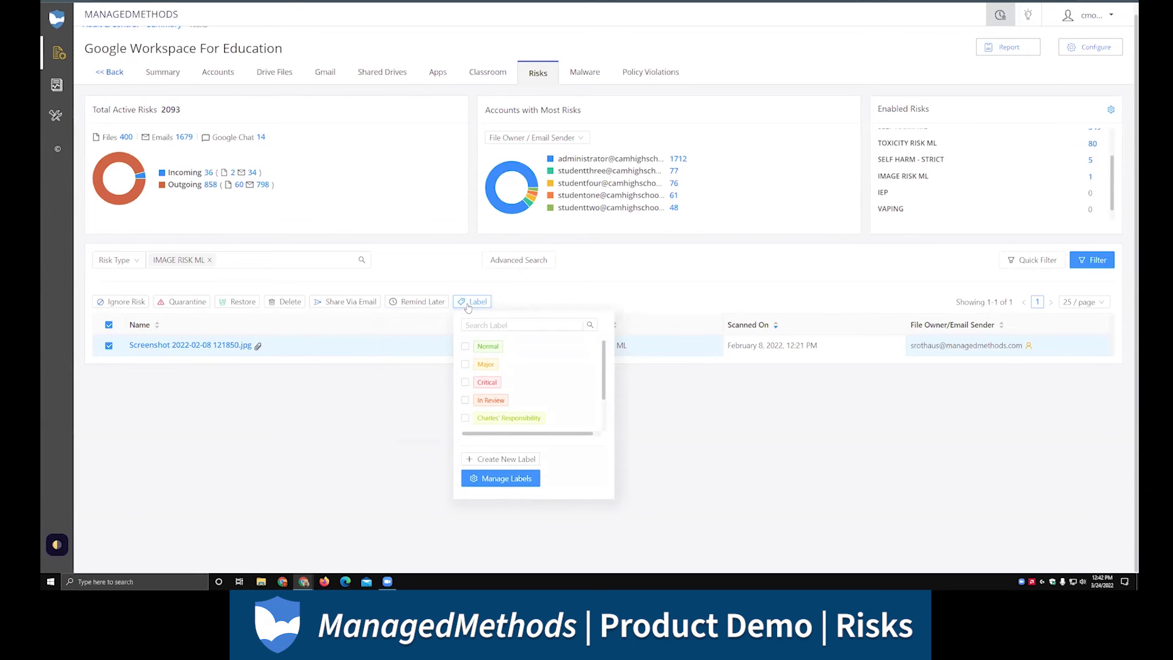
click(465, 400)
scroll(523, 400, down, 1)
scroll(524, 400, down, 1)
click(519, 382)
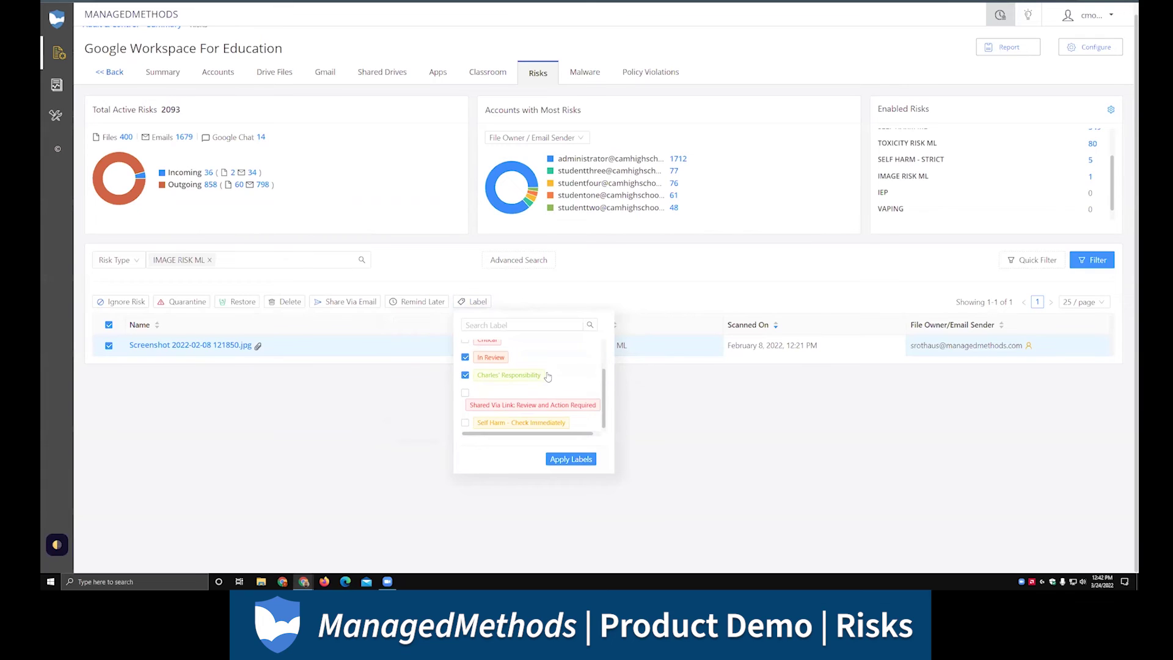
scroll(544, 375, down, 1)
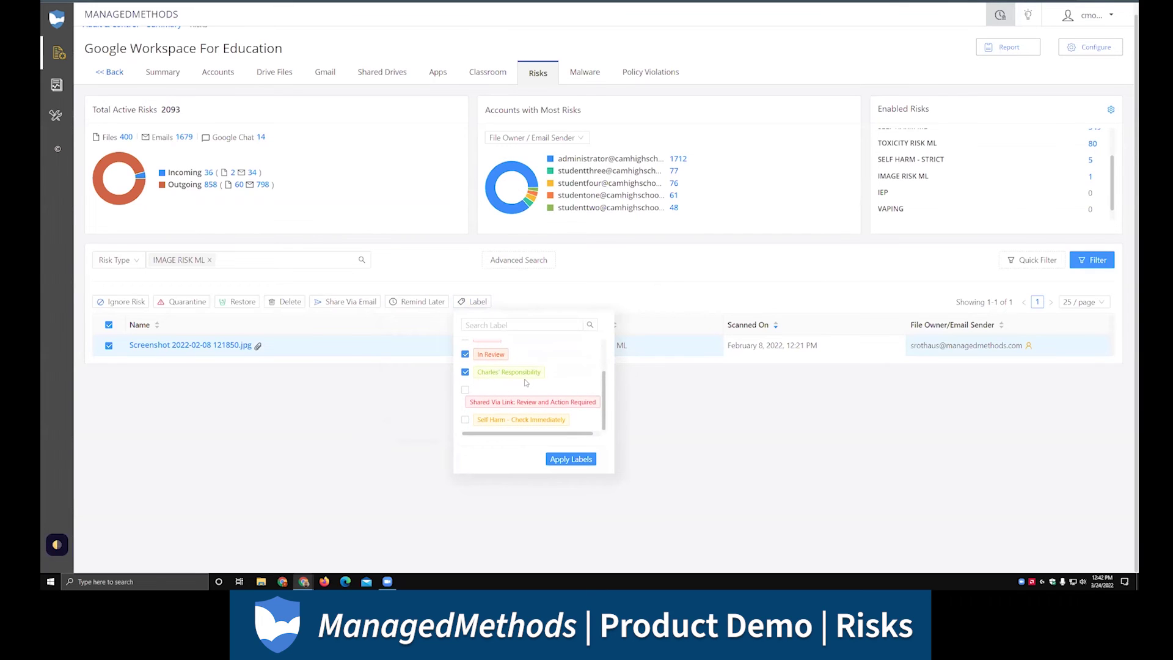
click(574, 459)
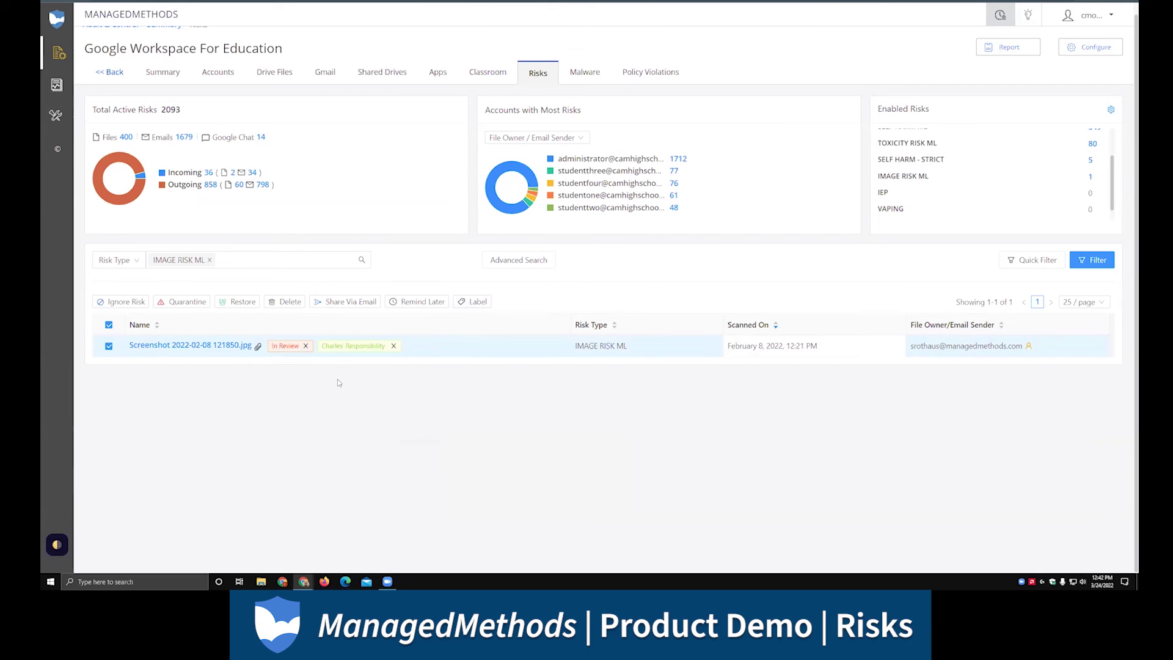
- Remove both labels from the screenshot risk, confirming each removal
click(306, 346)
click(353, 319)
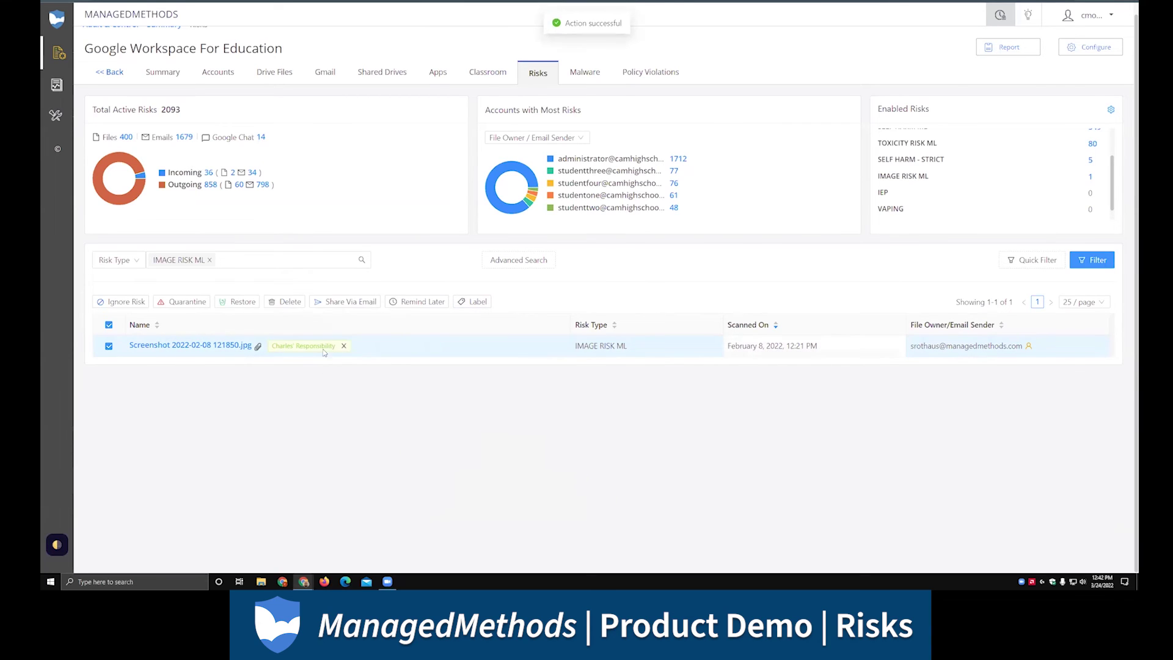
click(343, 347)
click(370, 319)
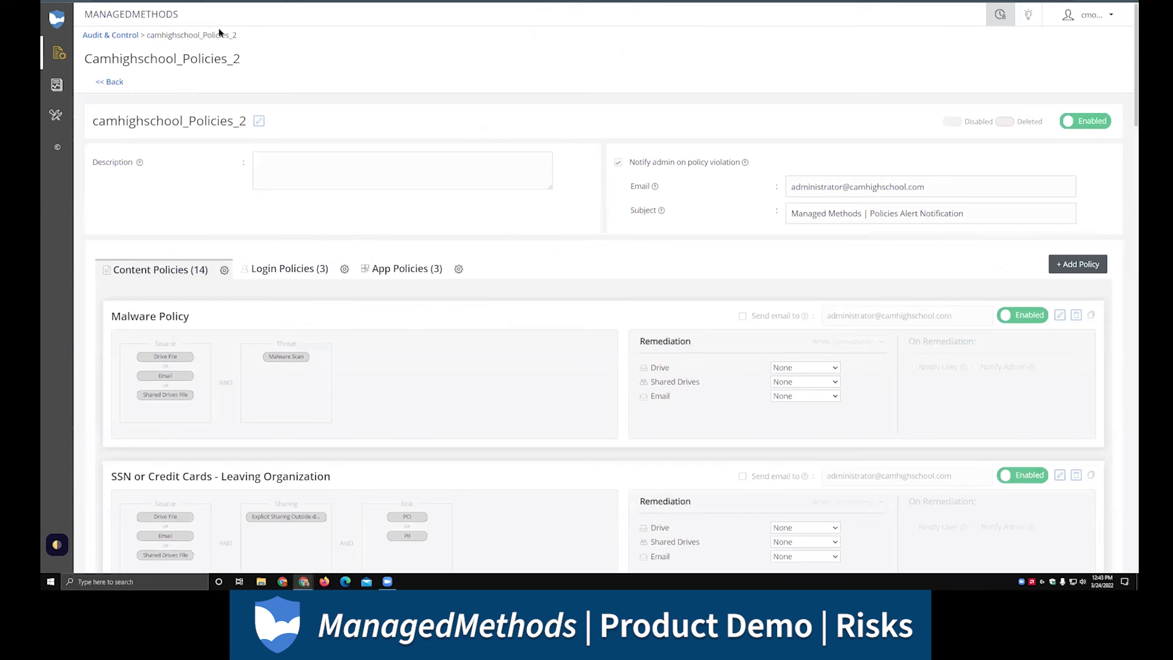
- Scroll camhighschool_Policies_2 down to the SSN or Credit Cards – Leaving Organization policy
scroll(525, 226, down, 3)
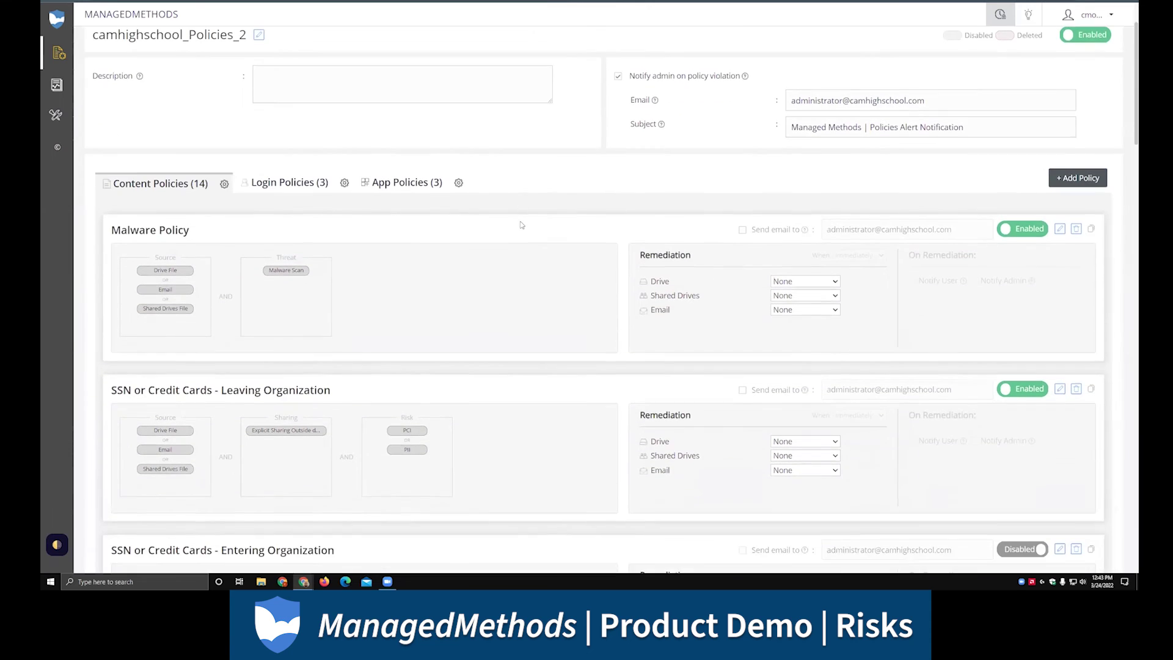
scroll(526, 226, down, 2)
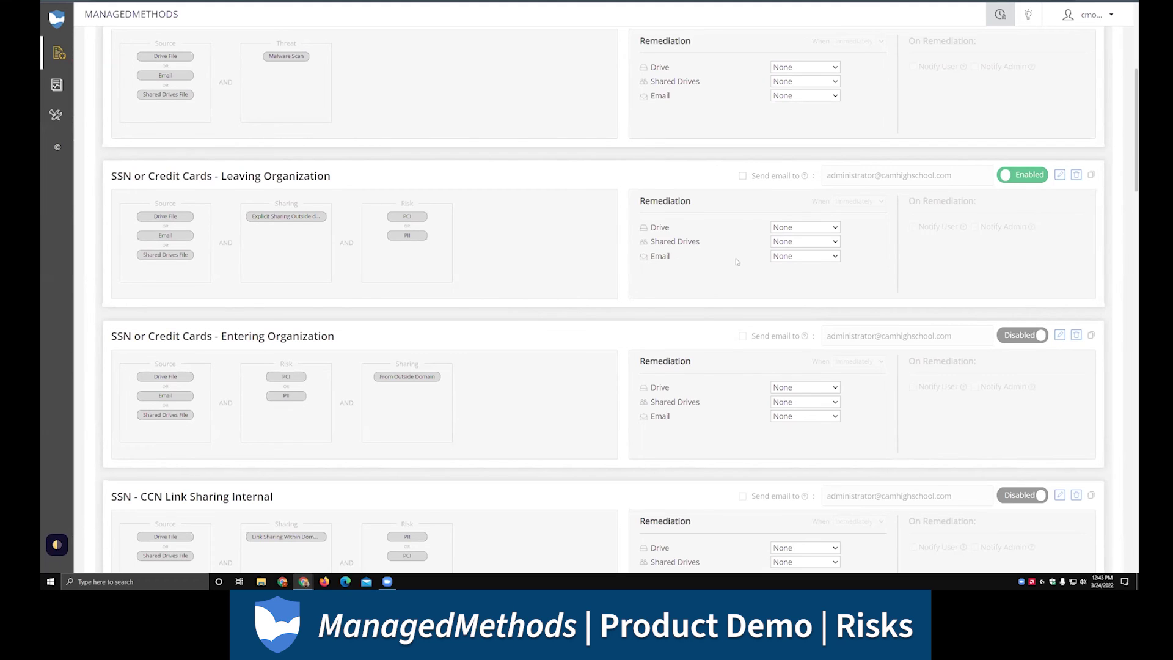
- Set the Drive, Shared Drives and Email remediations to Warn User
click(793, 228)
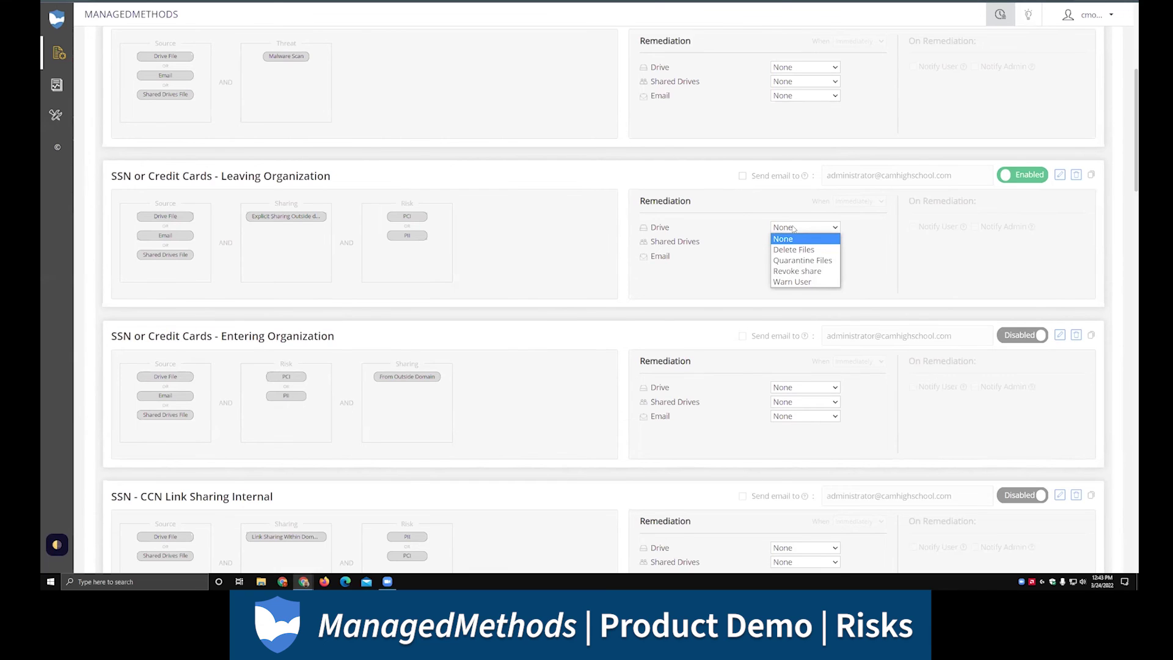
click(794, 283)
click(792, 243)
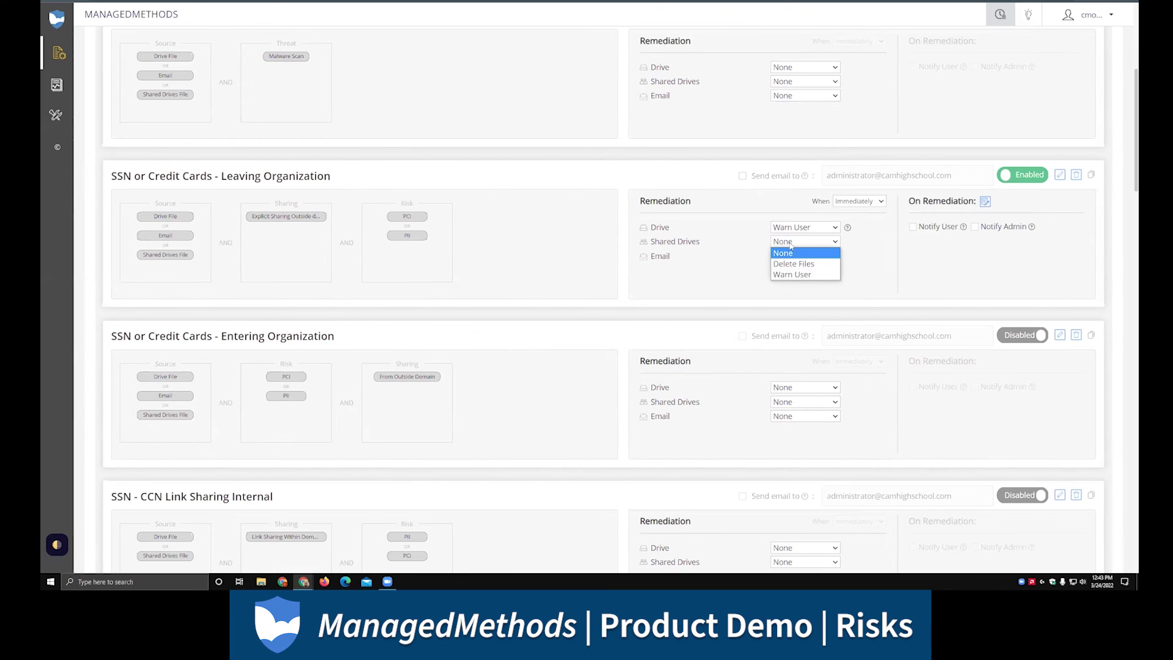
click(796, 275)
click(795, 258)
click(798, 300)
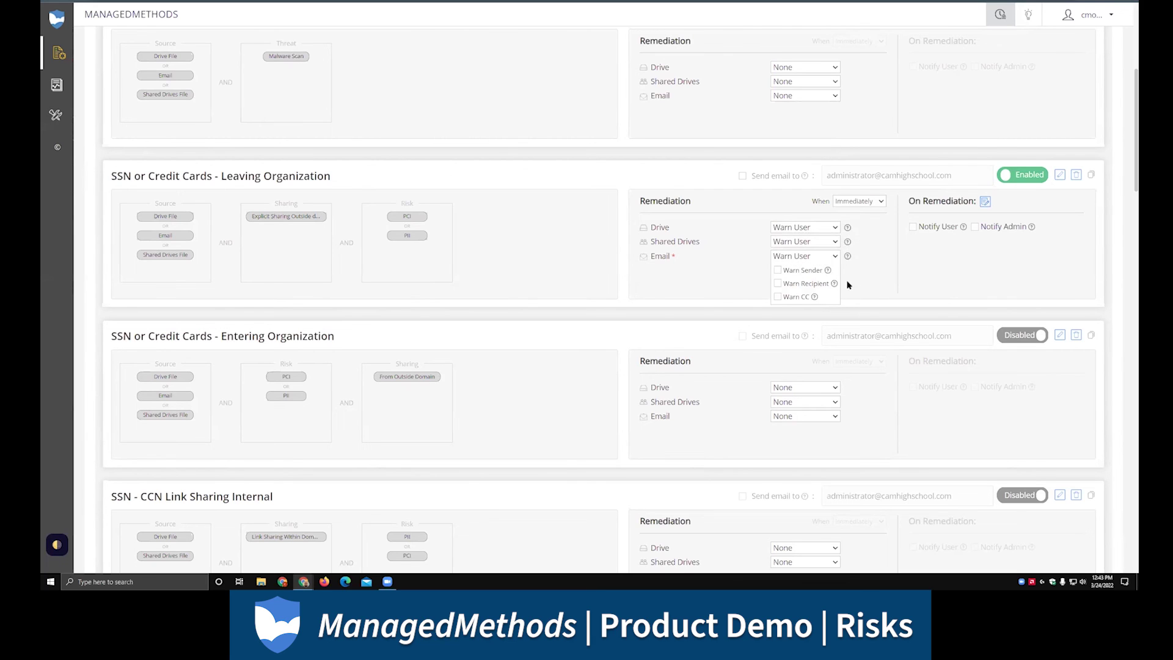
- Enable Warn Sender without a custom warning message, and turn on Notify Admin
mouse_move(833, 284)
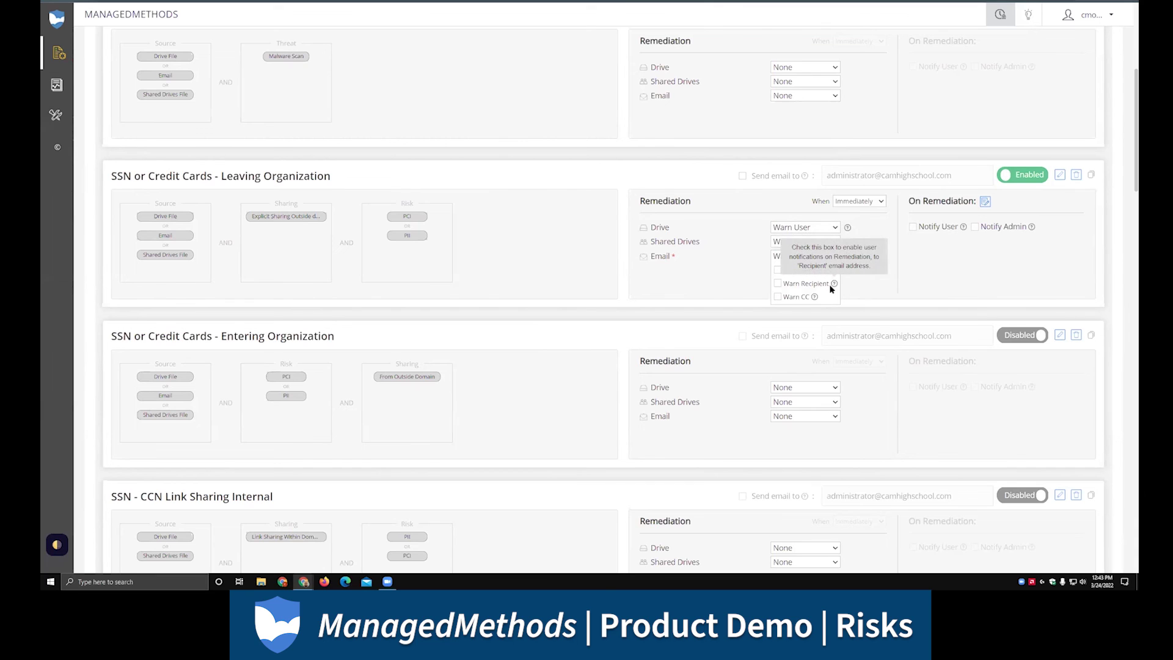
click(778, 271)
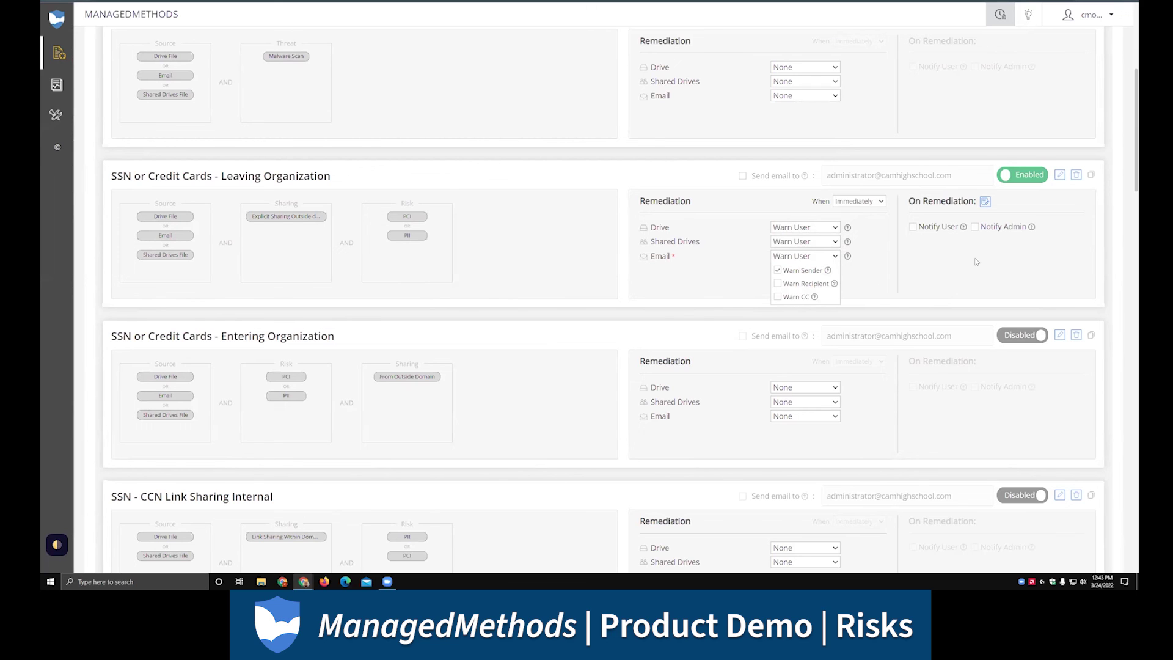
click(985, 202)
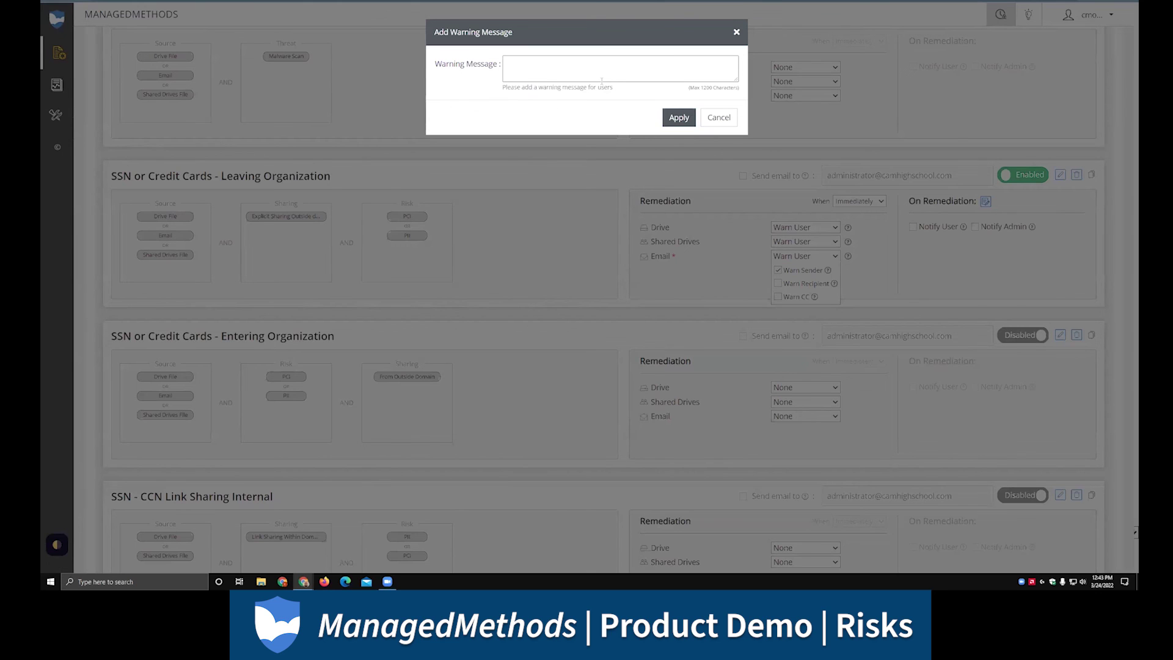
click(736, 32)
click(975, 227)
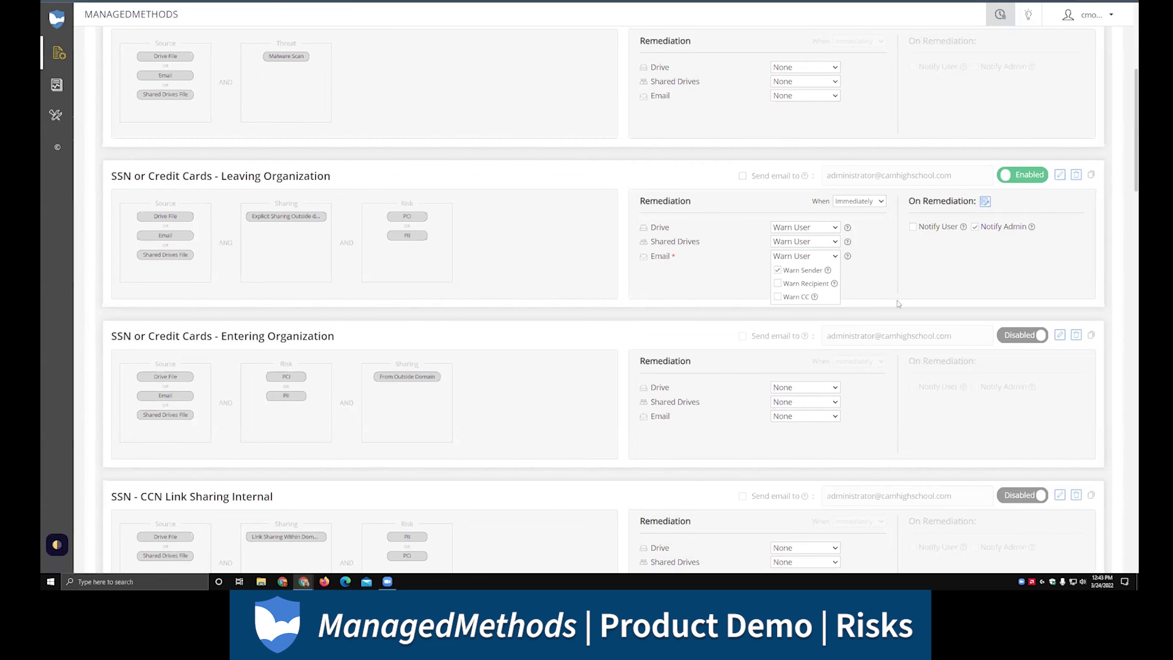
- Uncheck Notify Admin and enable Send email to the administrator address
click(976, 226)
scroll(880, 260, up, 4)
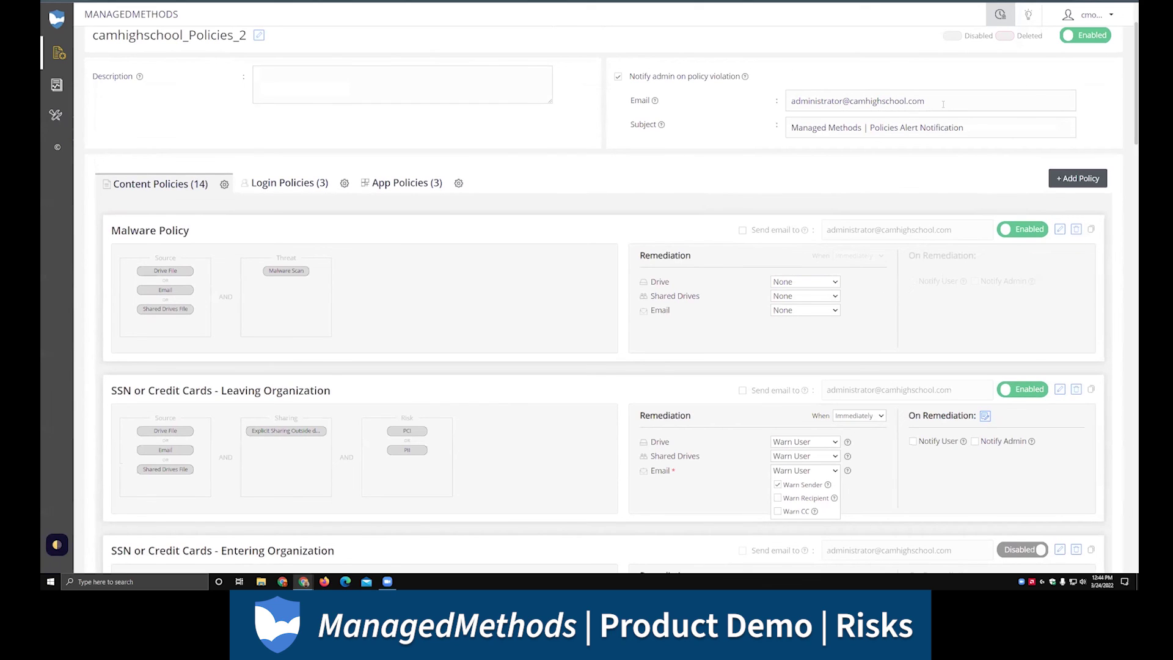
scroll(815, 379, down, 2)
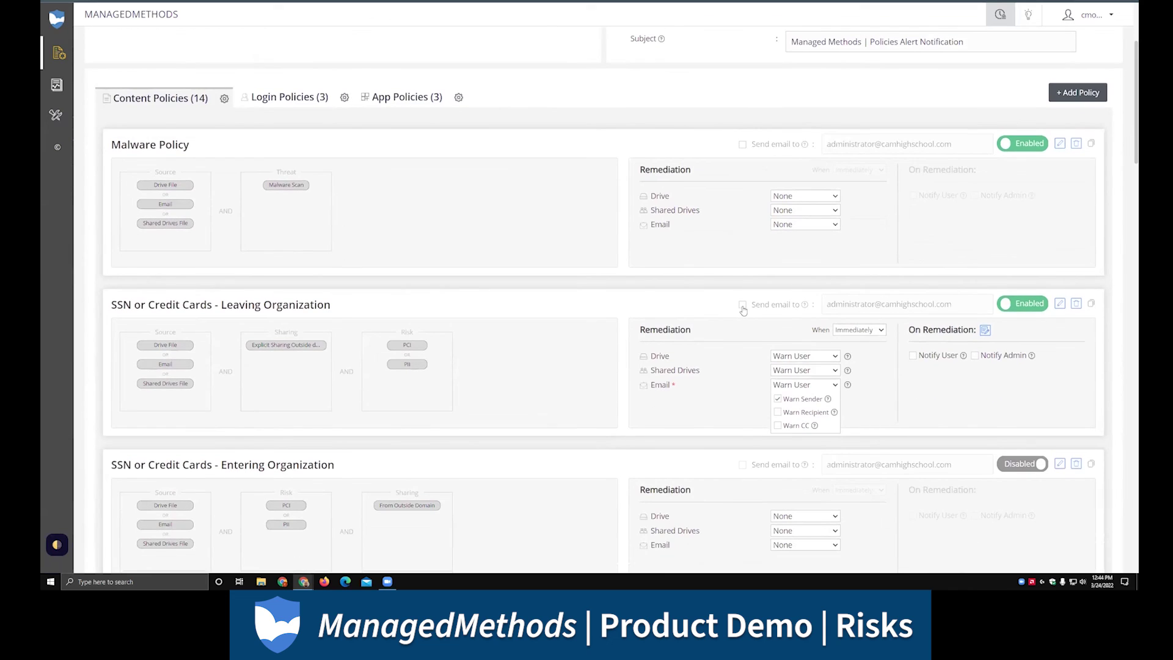
click(743, 306)
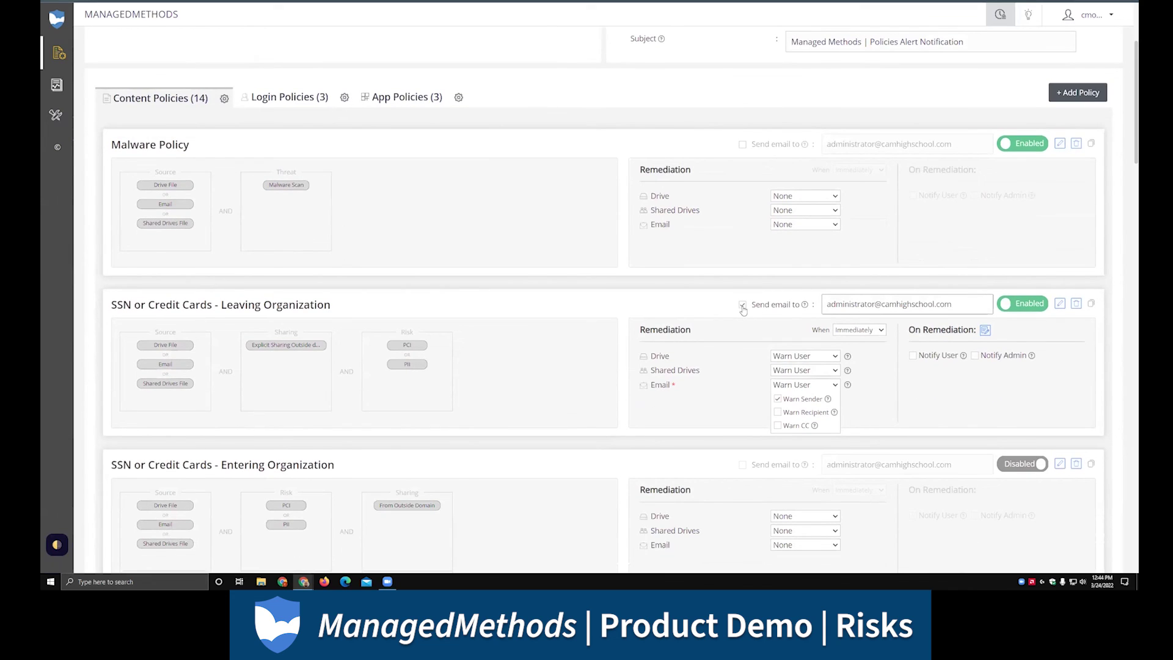